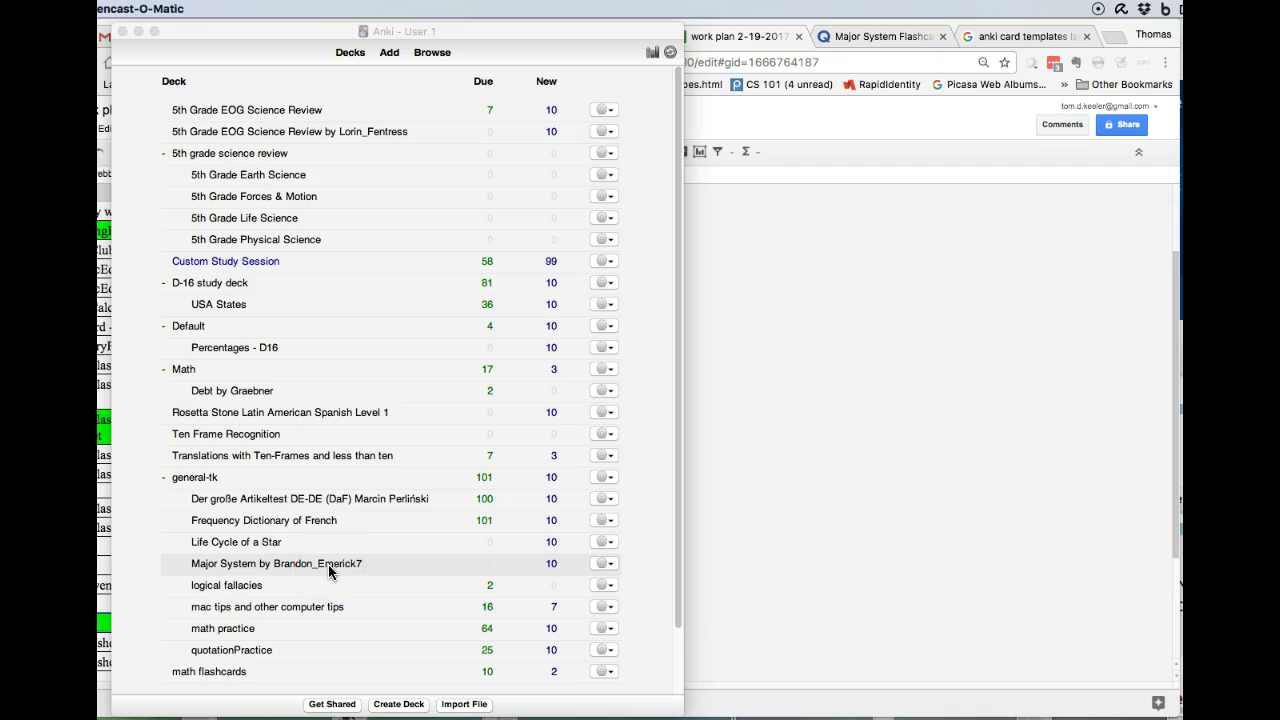
- Go from the deck list into the general-tk::Major System by Brandon_Emerick7 deck overview
click(193, 481)
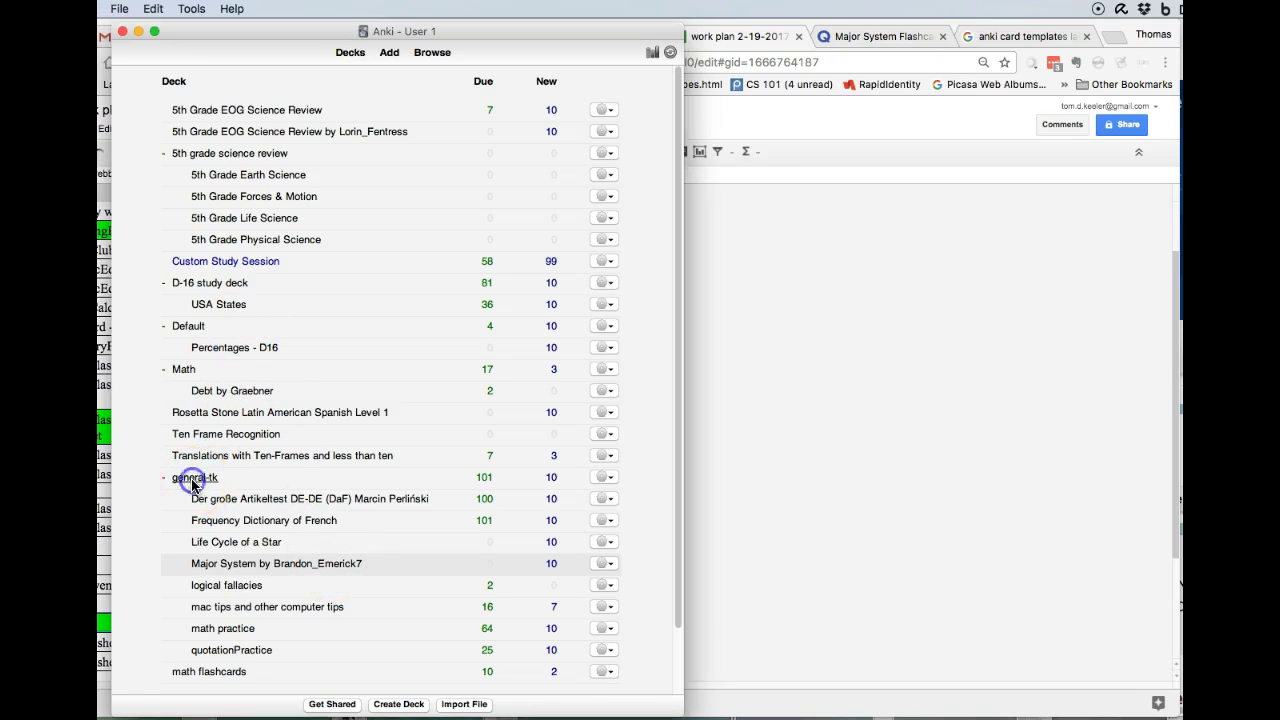
click(351, 56)
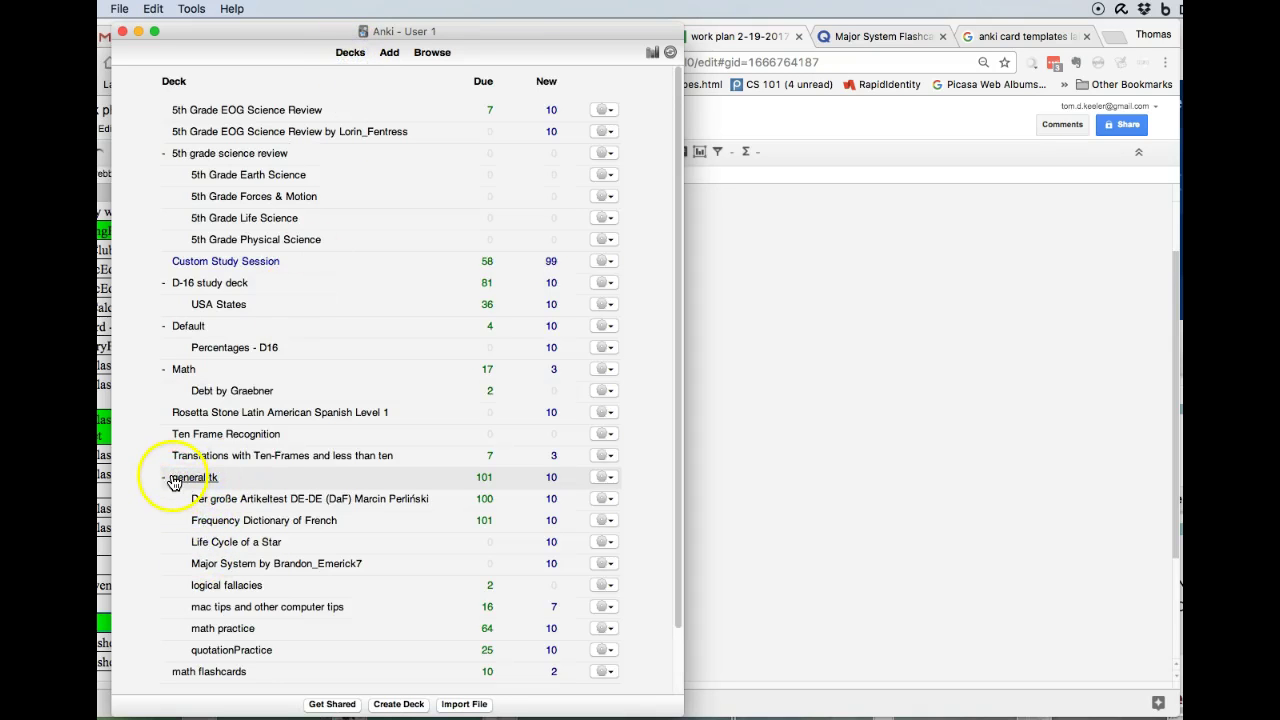
click(230, 565)
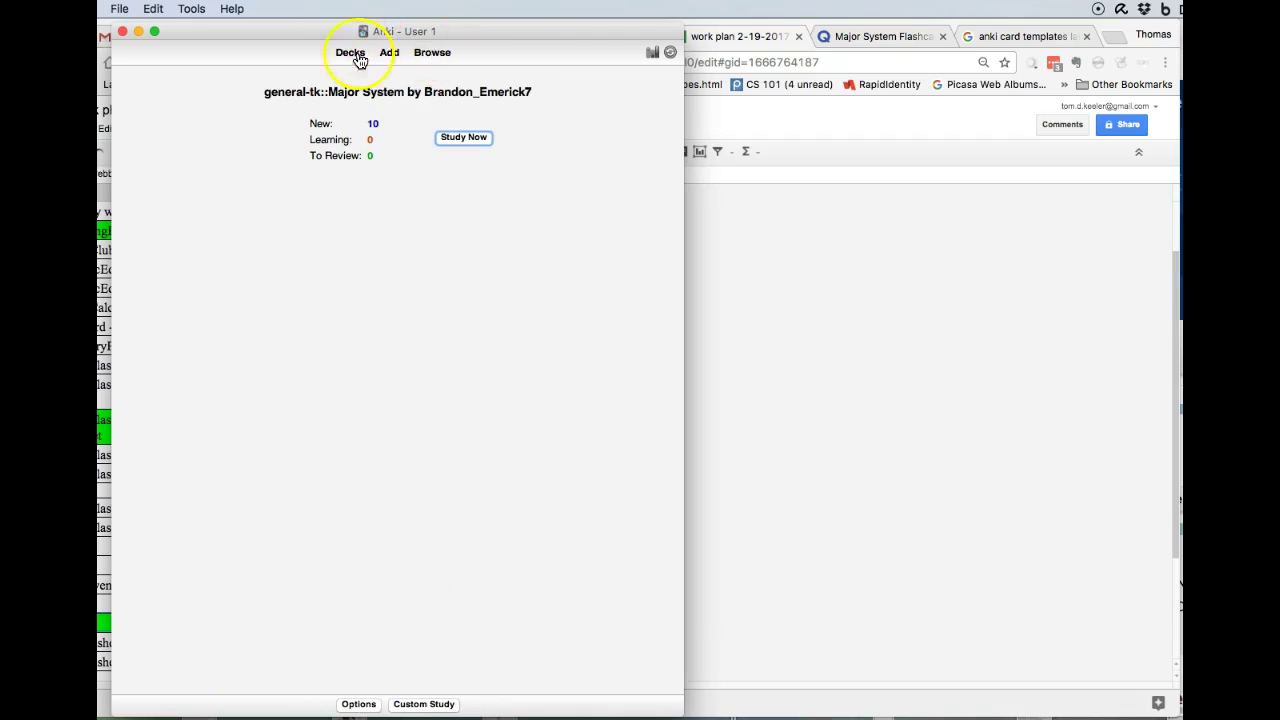
- List the current deck's 125 cards in the browser with deck:current and select all of them
click(432, 56)
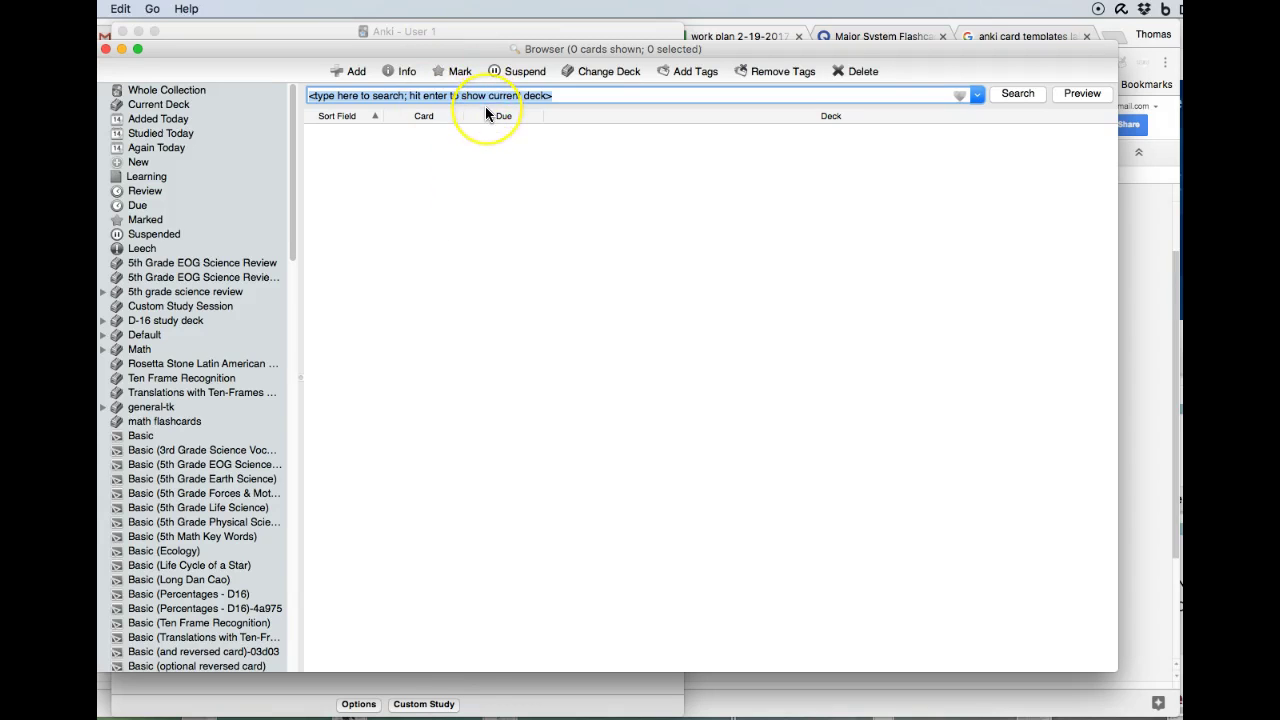
key(Return)
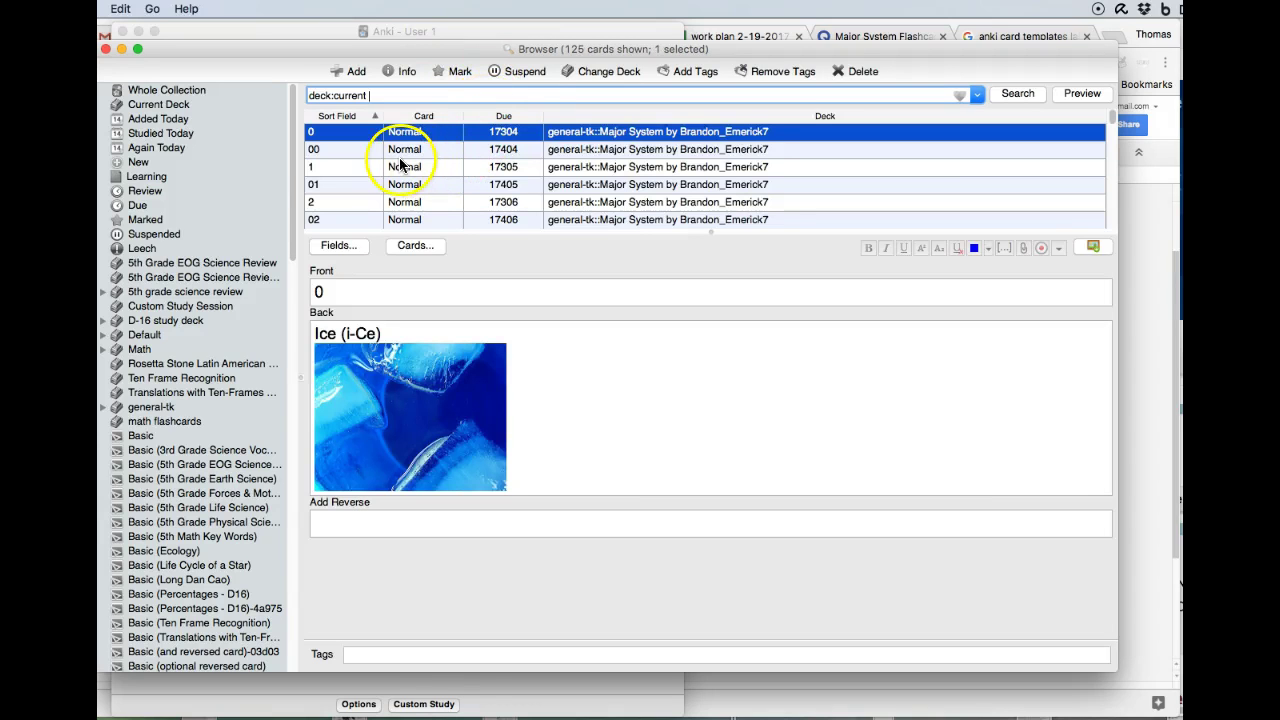
click(340, 151)
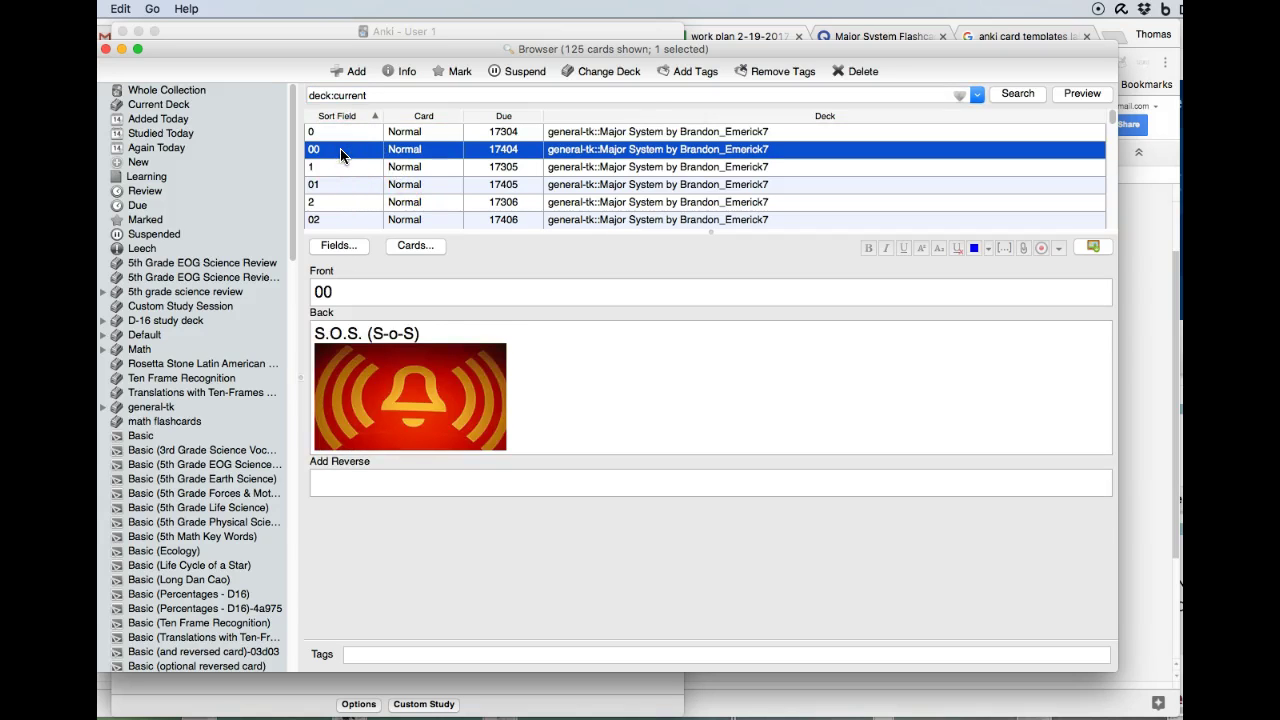
key(super+a)
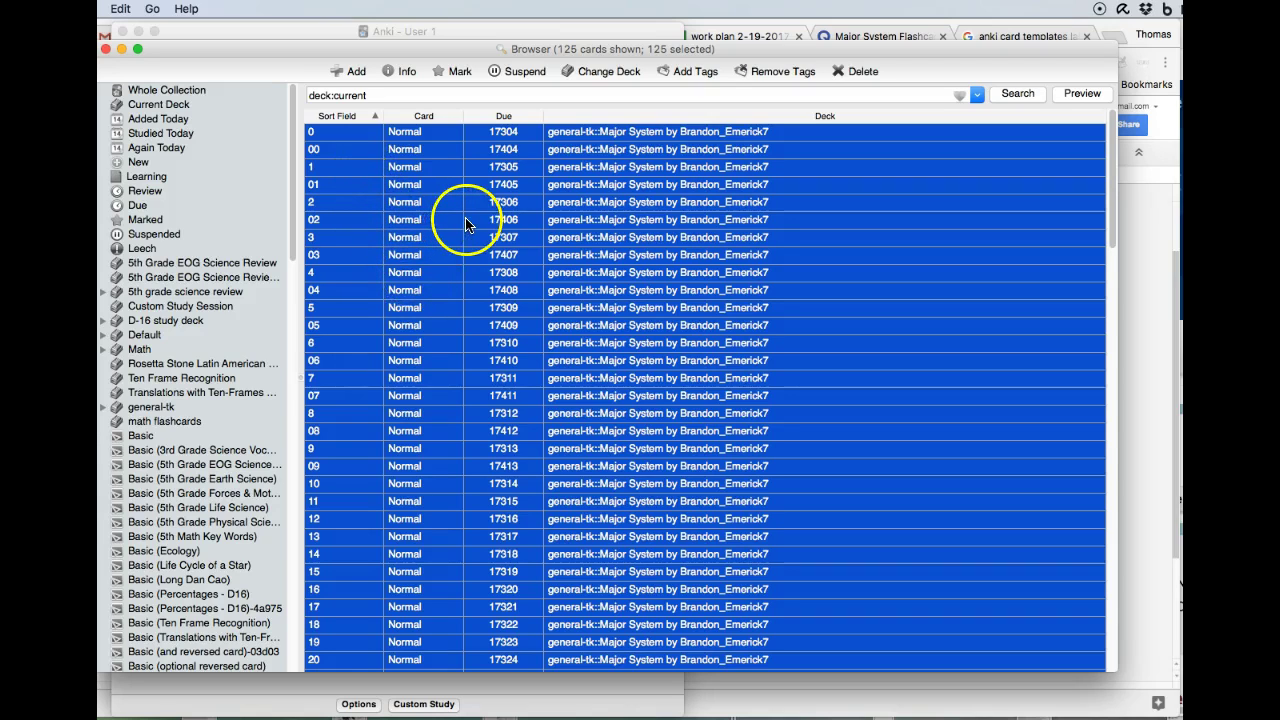
- Convert the notes from Basic Quizlet to Basic (and reversed card)-03d03, mapping Normal to Card 1 and Reverse to Card 2
click(120, 9)
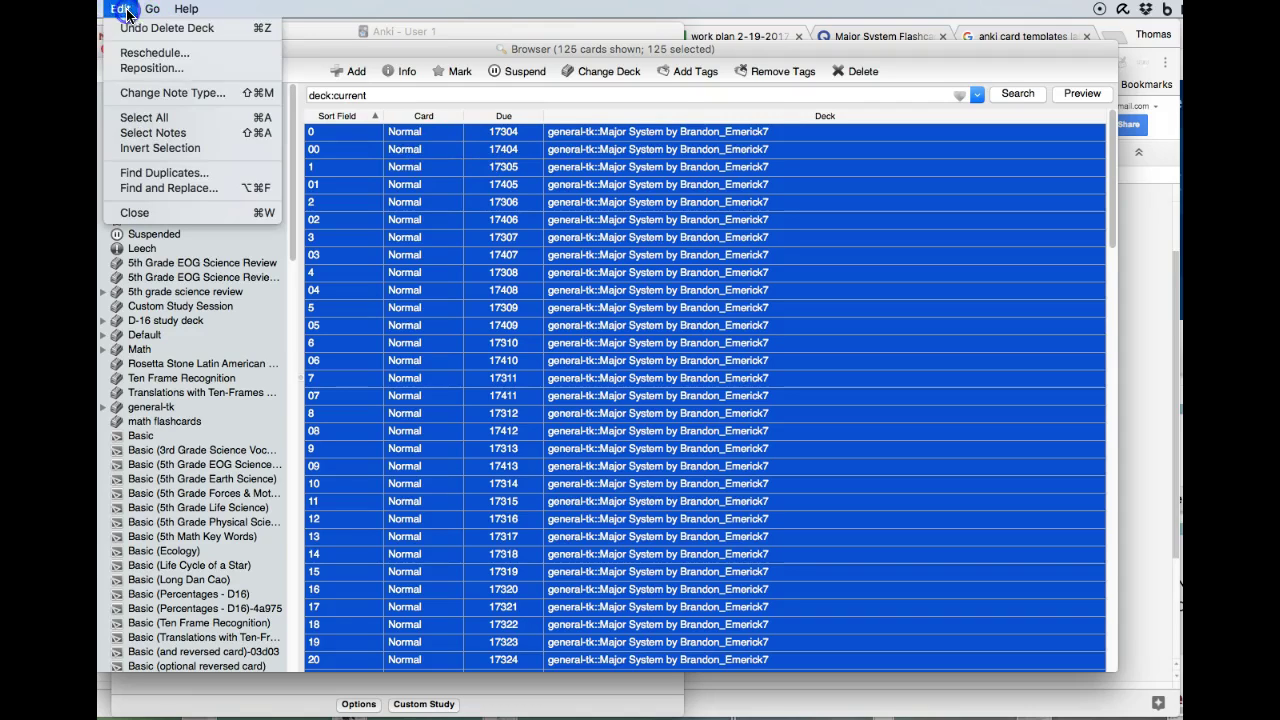
click(185, 92)
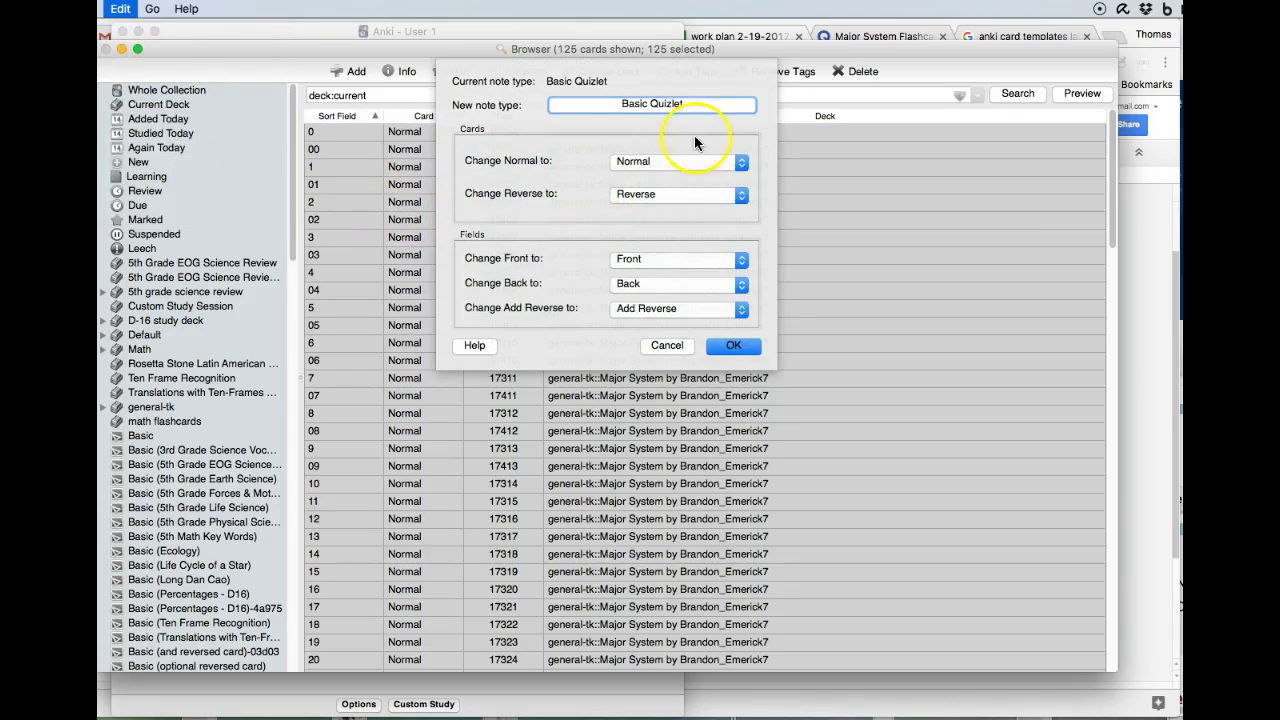
click(716, 106)
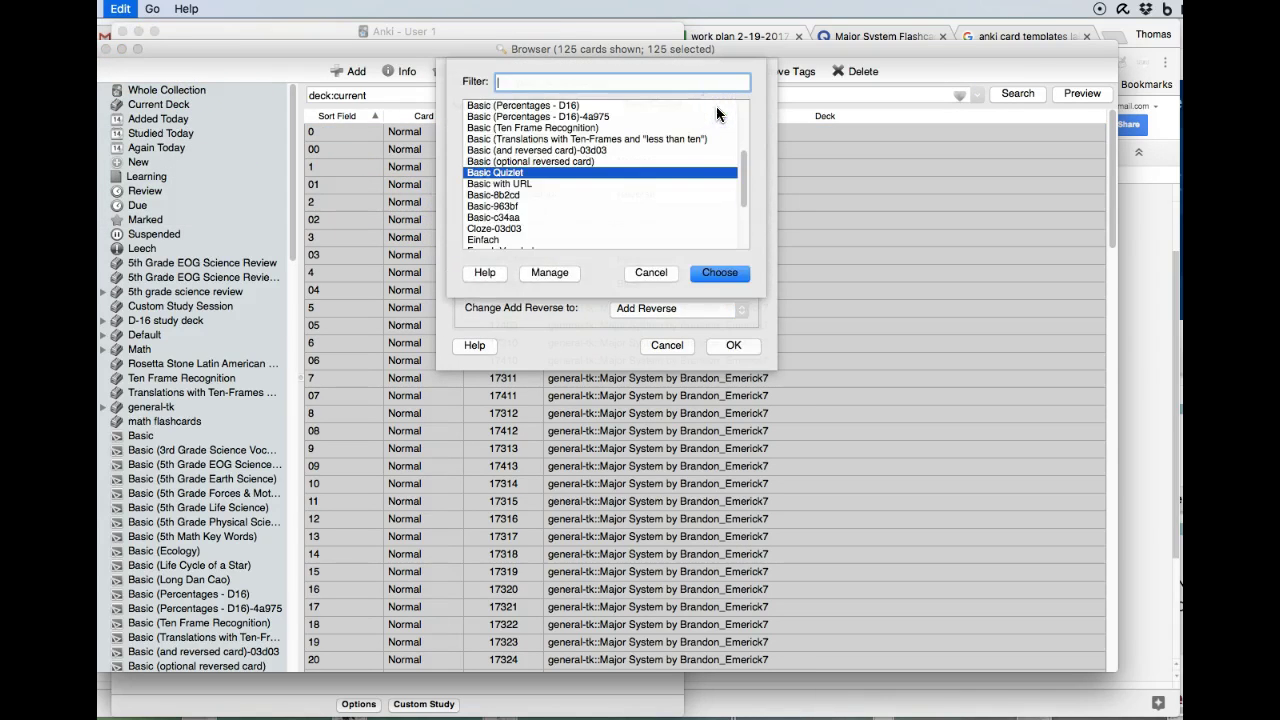
click(747, 237)
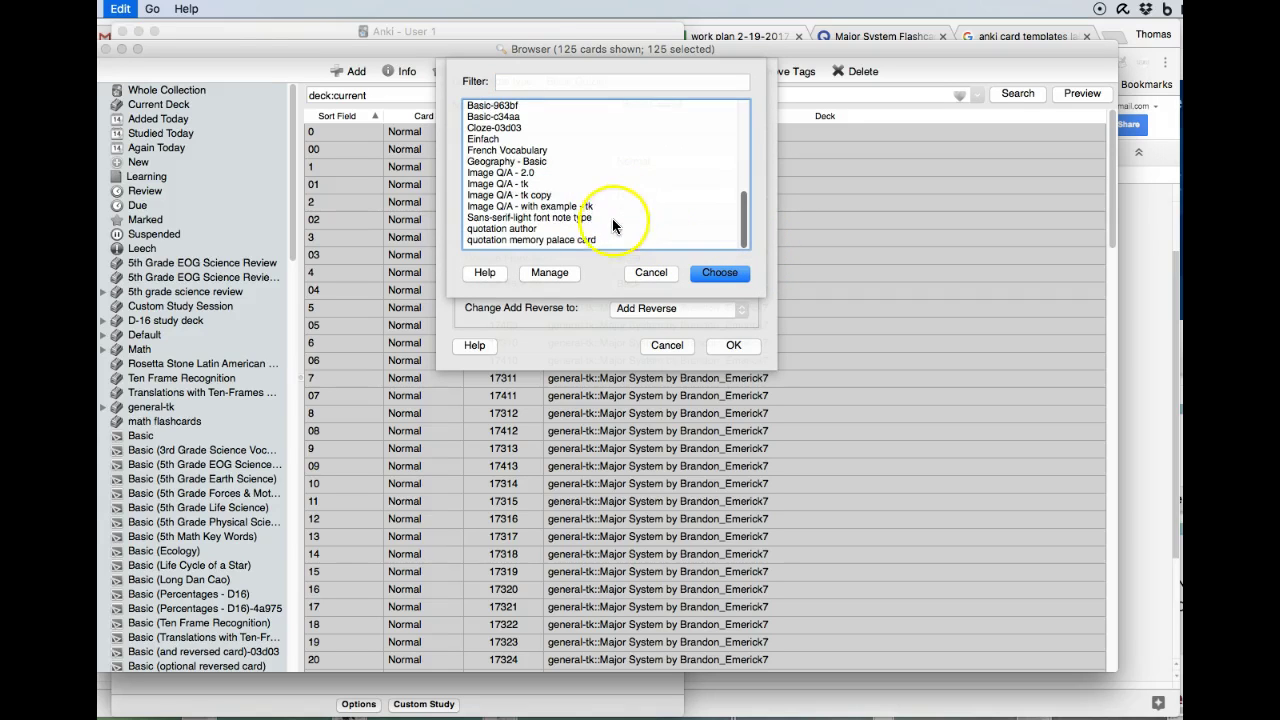
click(743, 133)
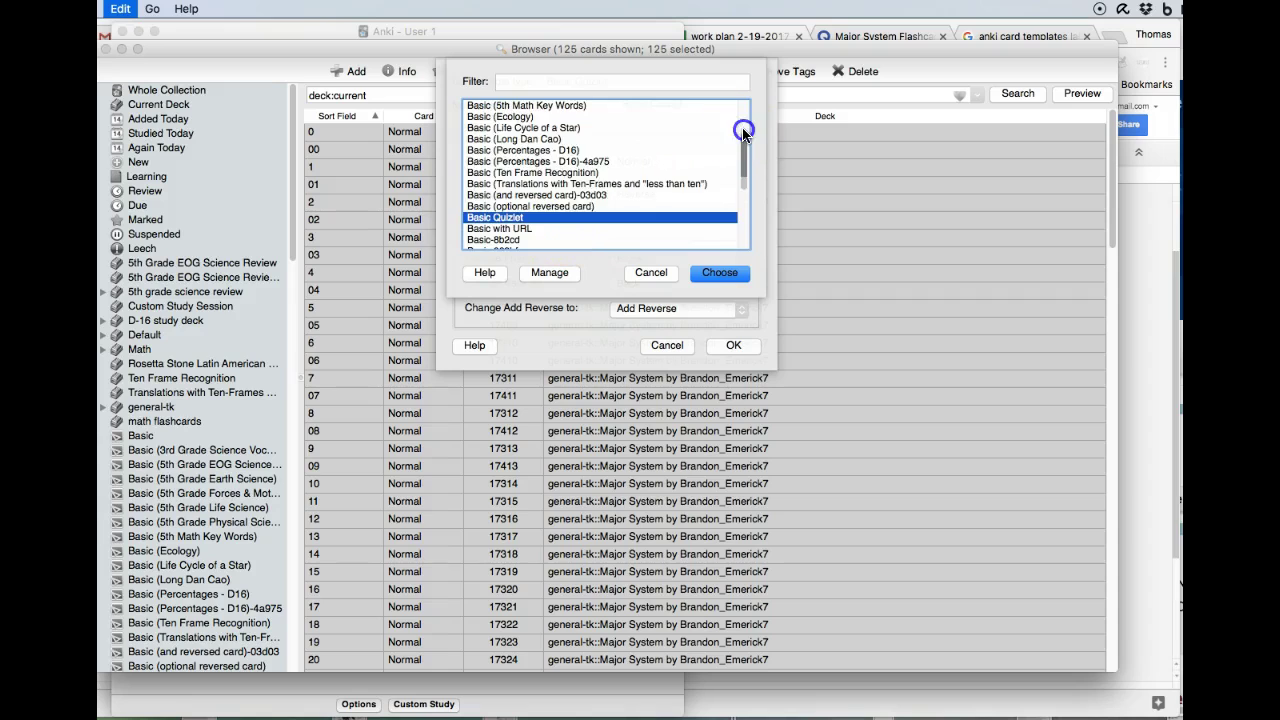
click(556, 195)
click(706, 274)
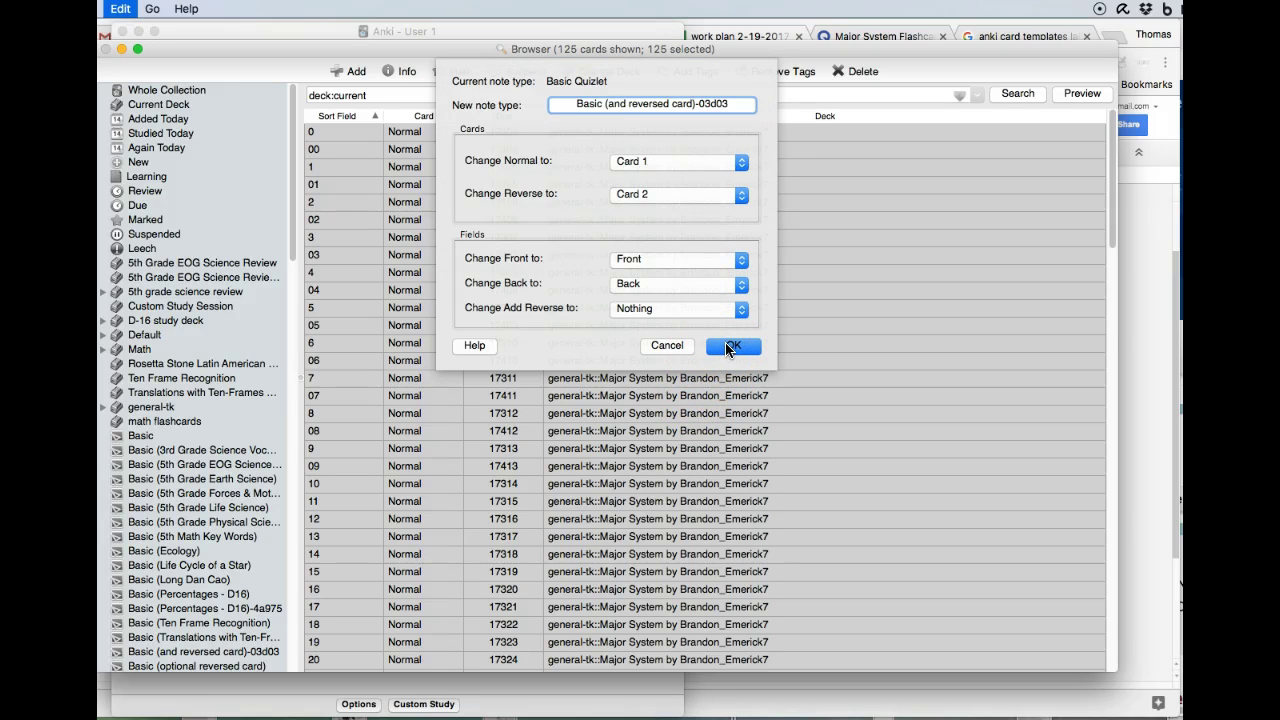
click(729, 347)
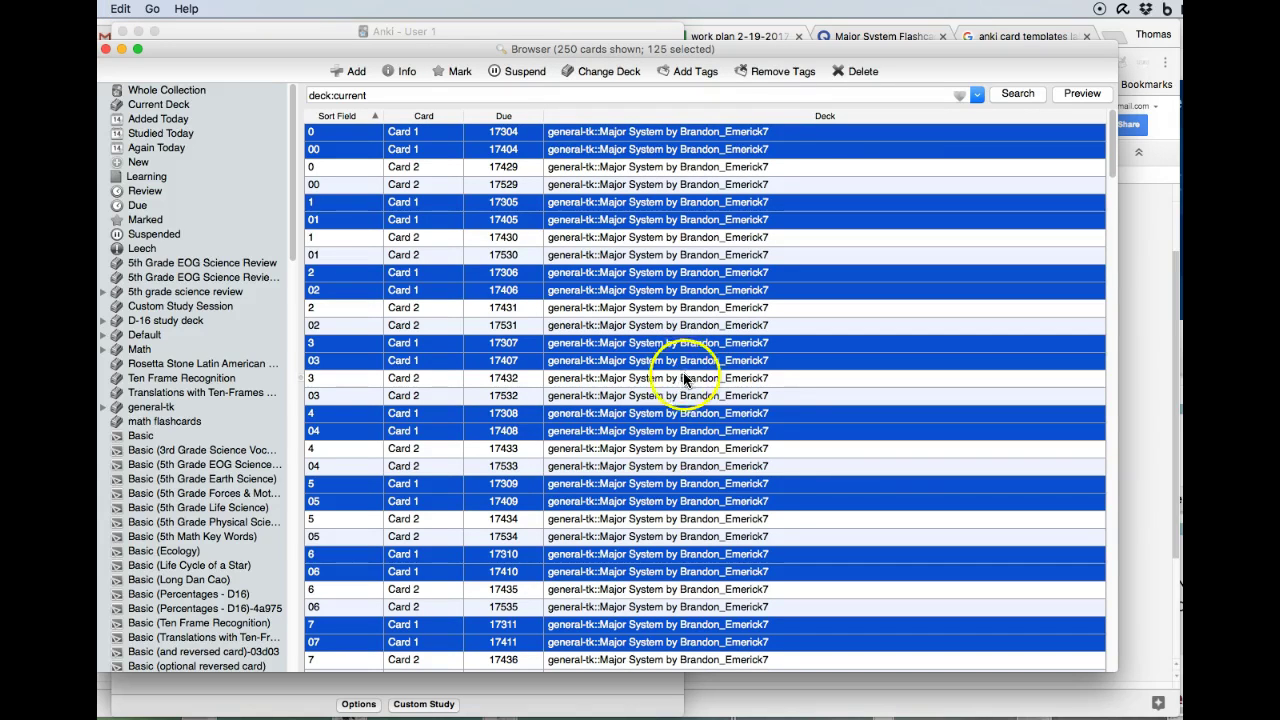
- Open card 0's note and bring up the Basic (and reversed card)-03d03 Card Types window
key(super+a)
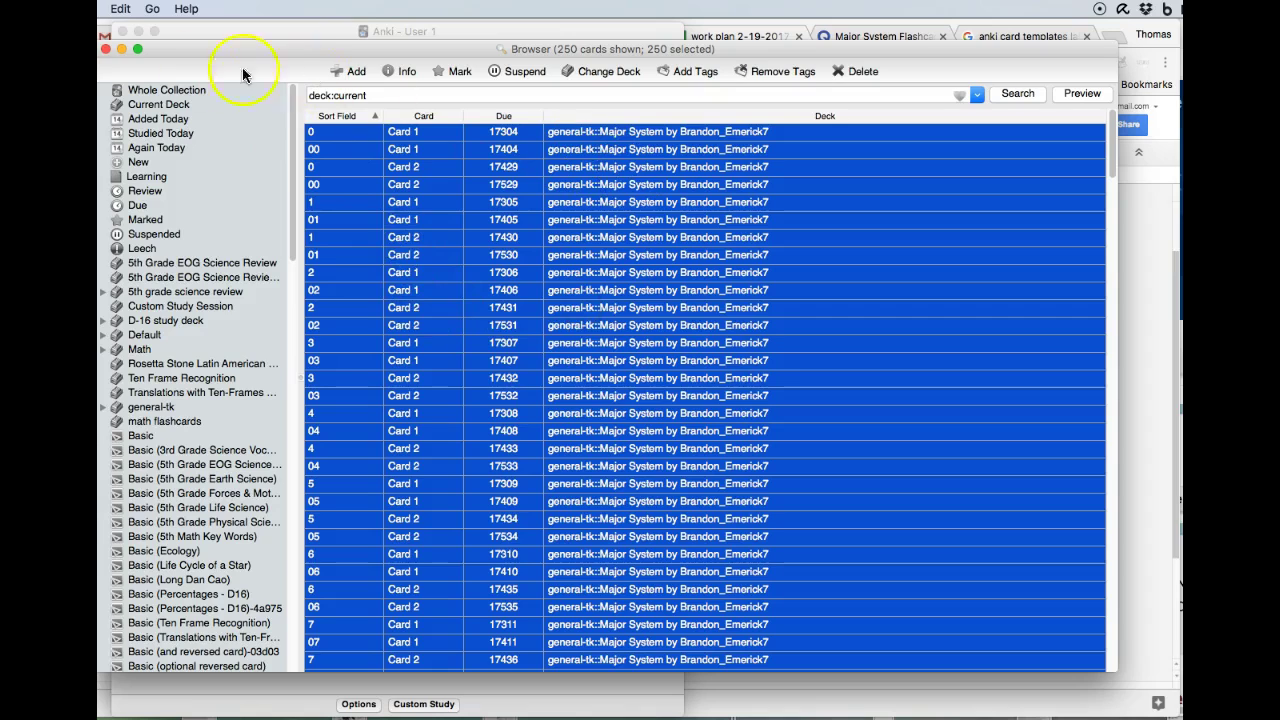
click(120, 9)
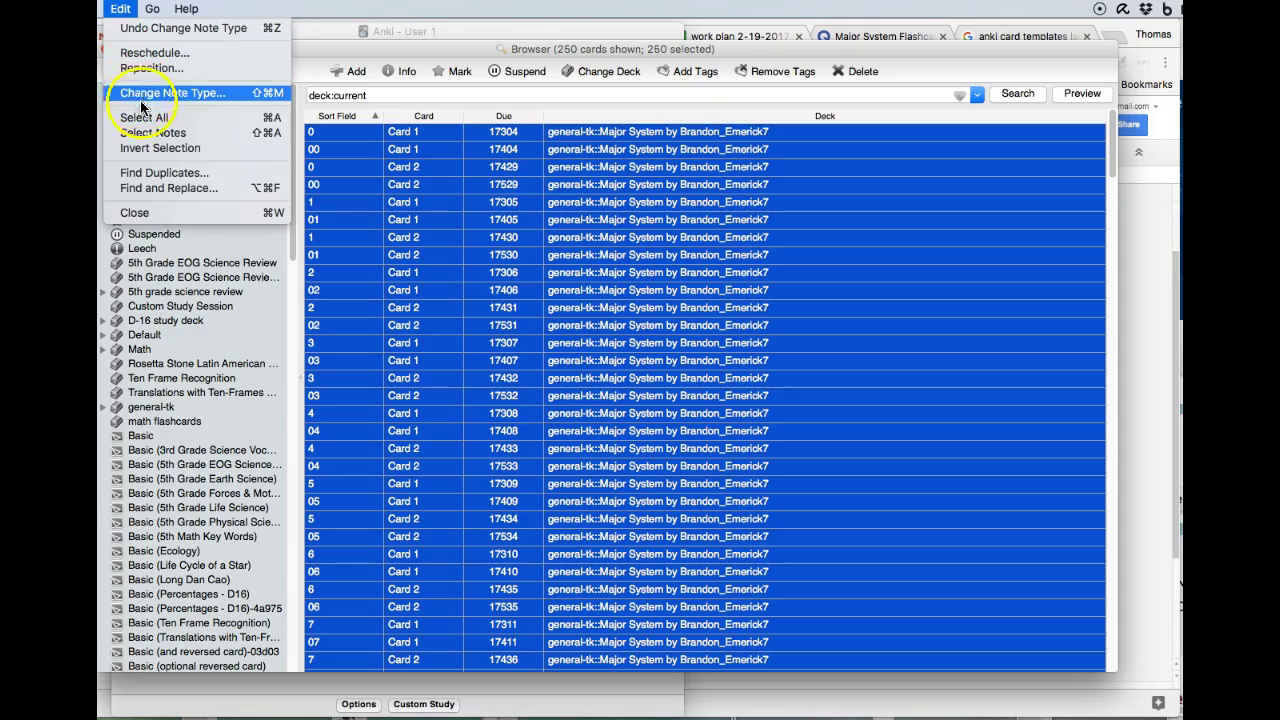
click(357, 139)
click(356, 135)
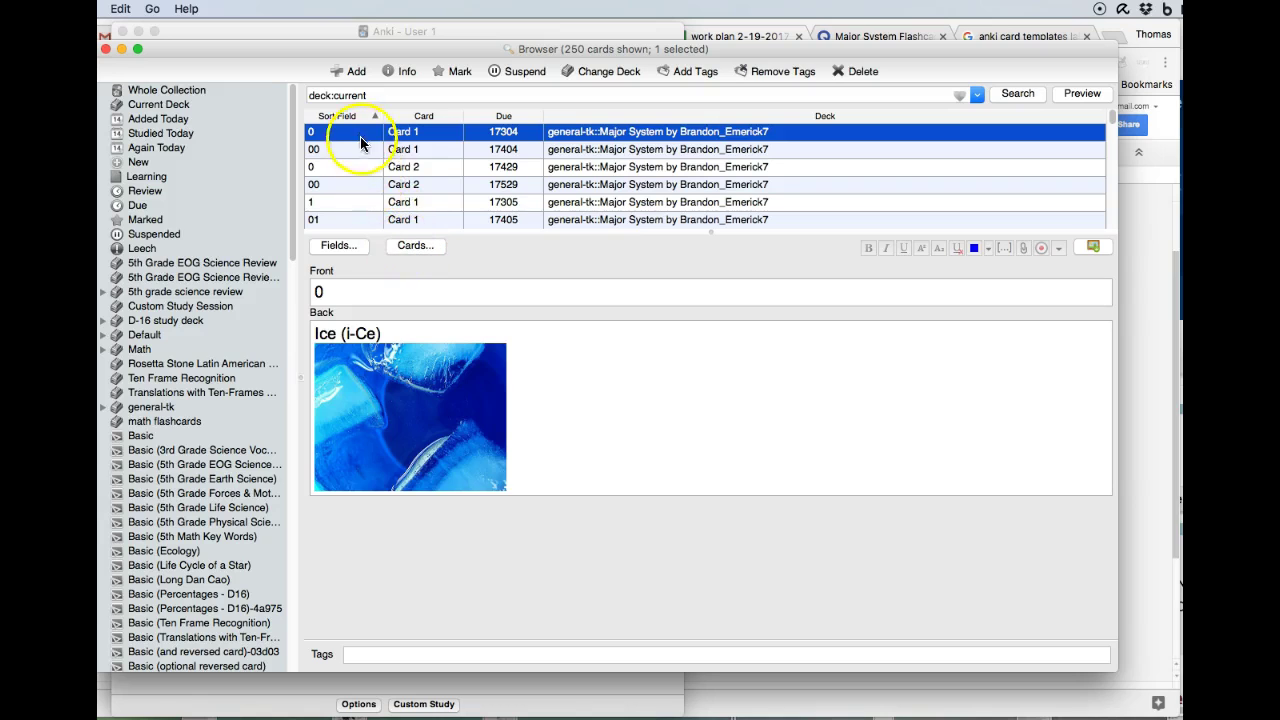
click(415, 245)
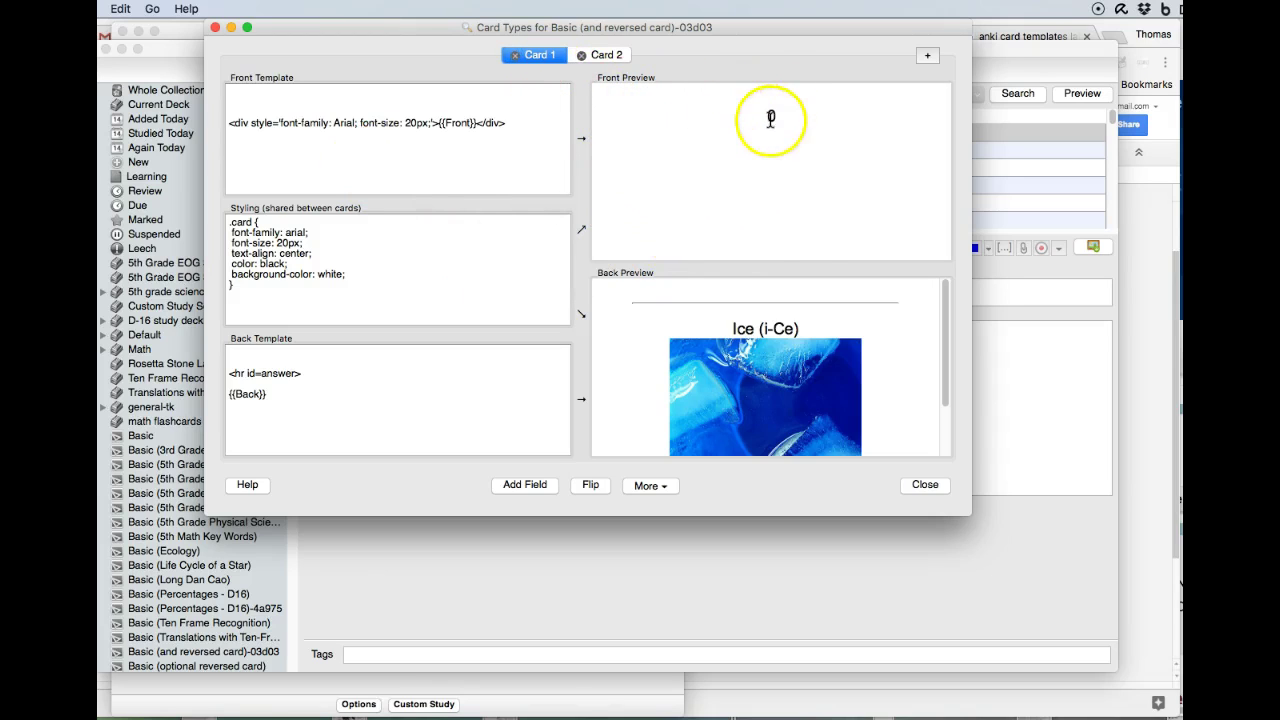
- Add a 'Major System' line followed by <br> at the top of Card 2's front template
click(606, 57)
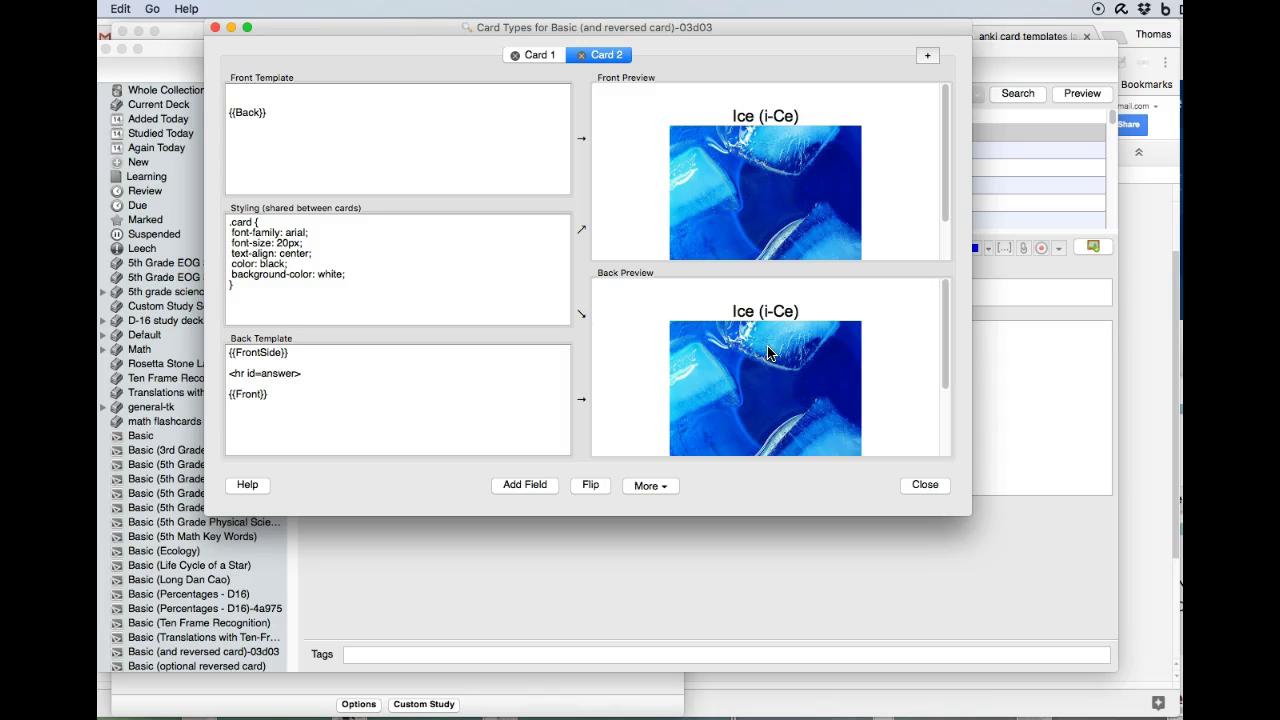
drag(768, 352, 765, 302)
click(722, 166)
drag(722, 166, 236, 93)
text(Major)
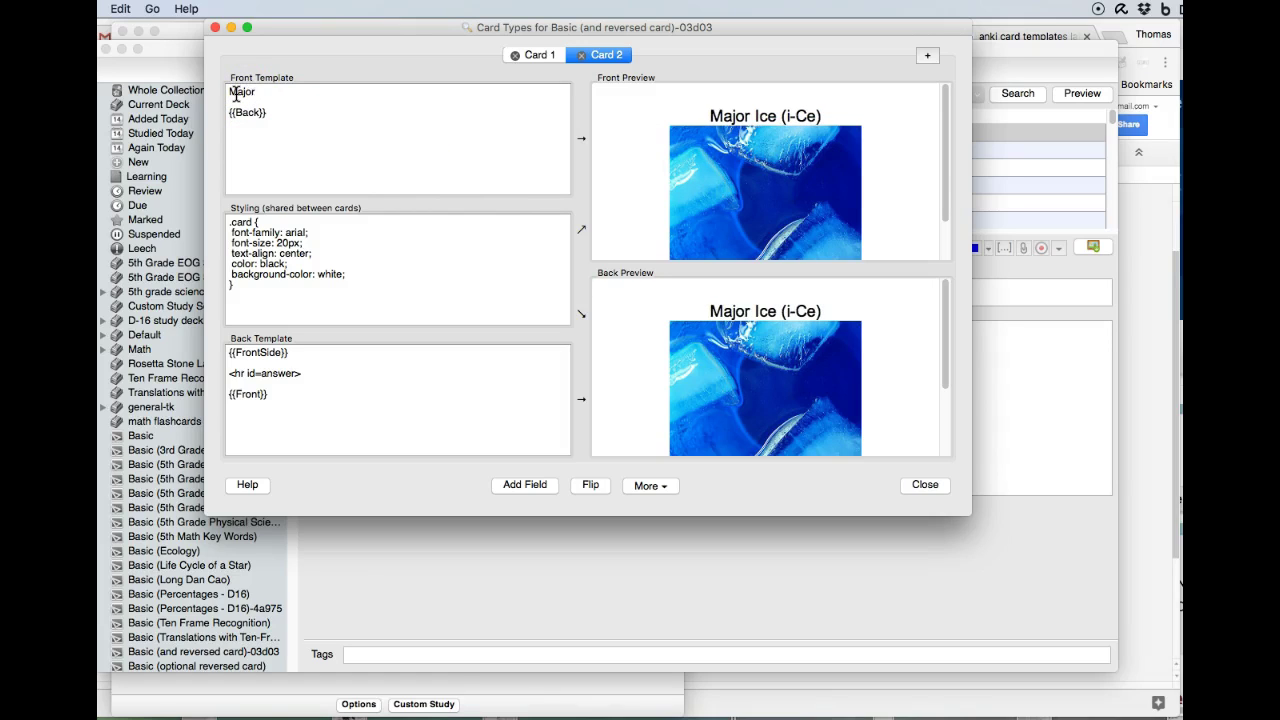
text( System)
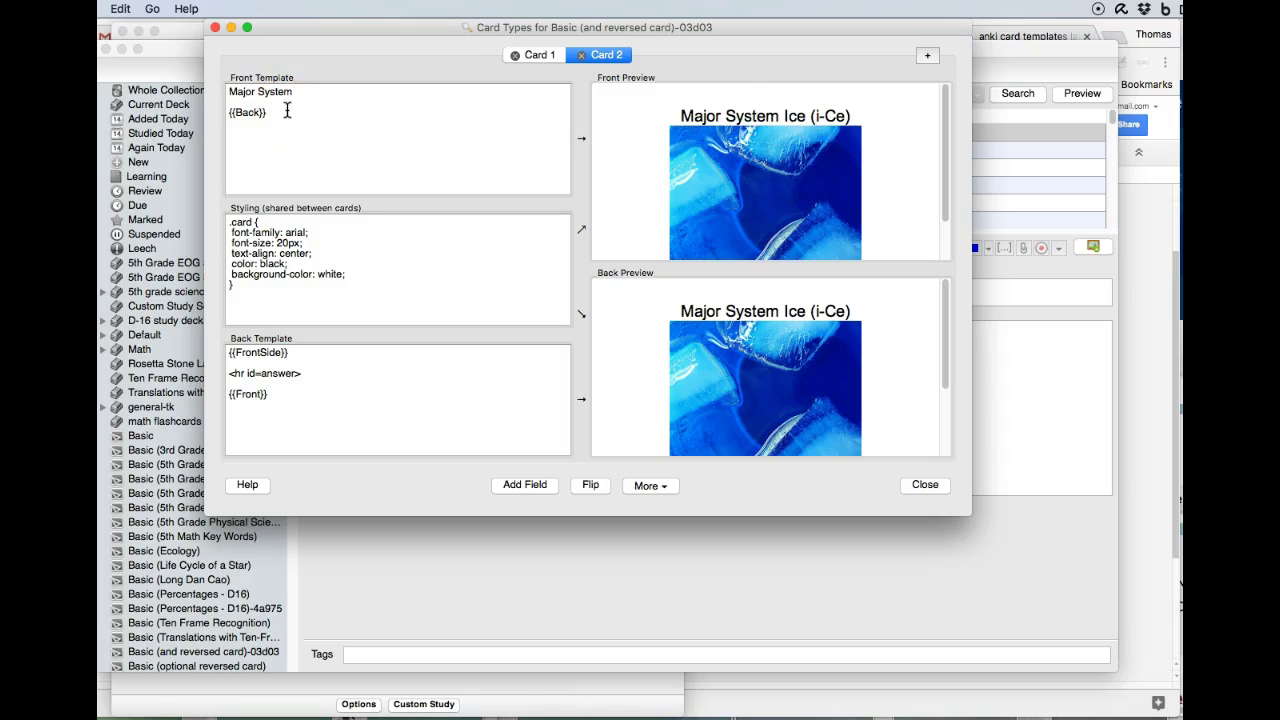
key(Return)
text(<)
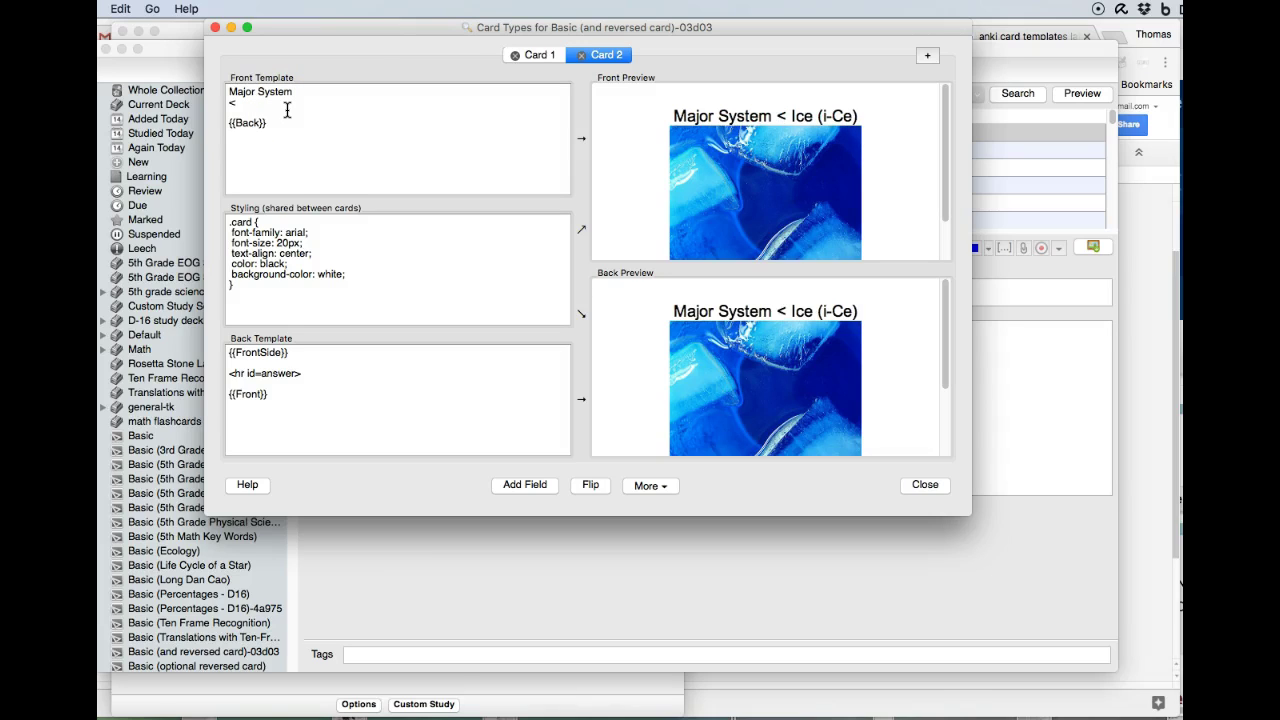
text(br)
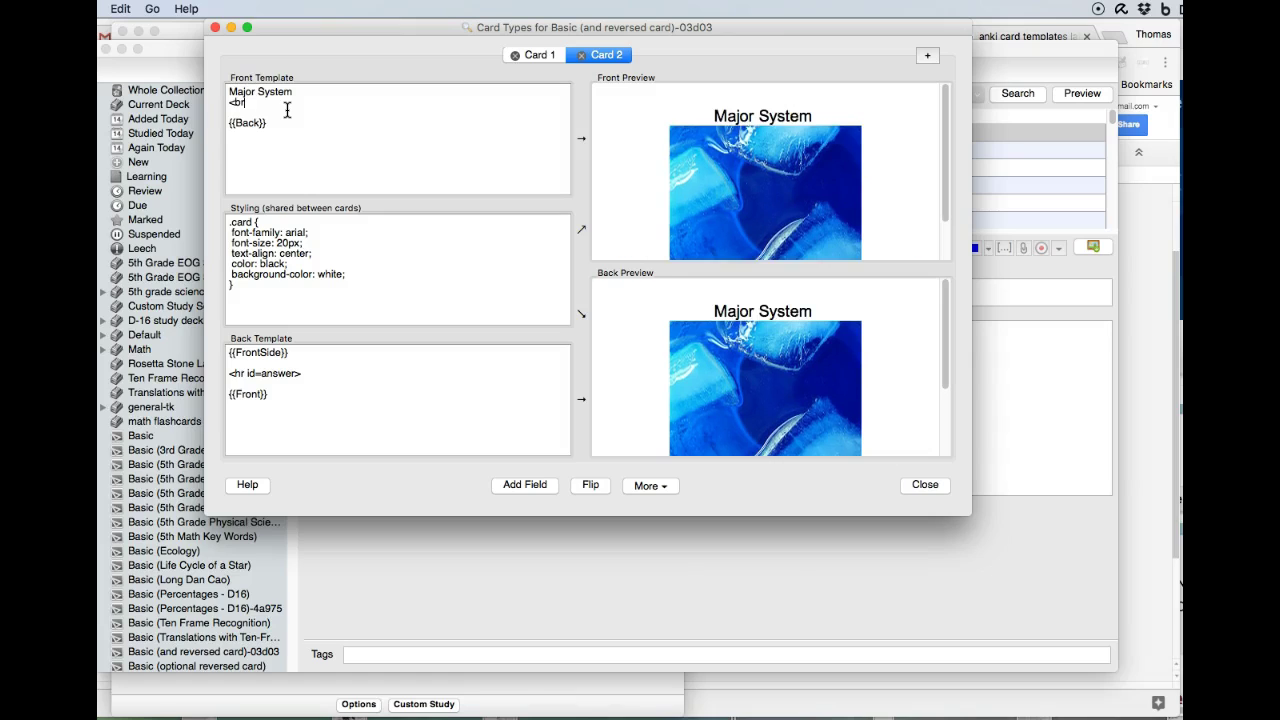
text(>)
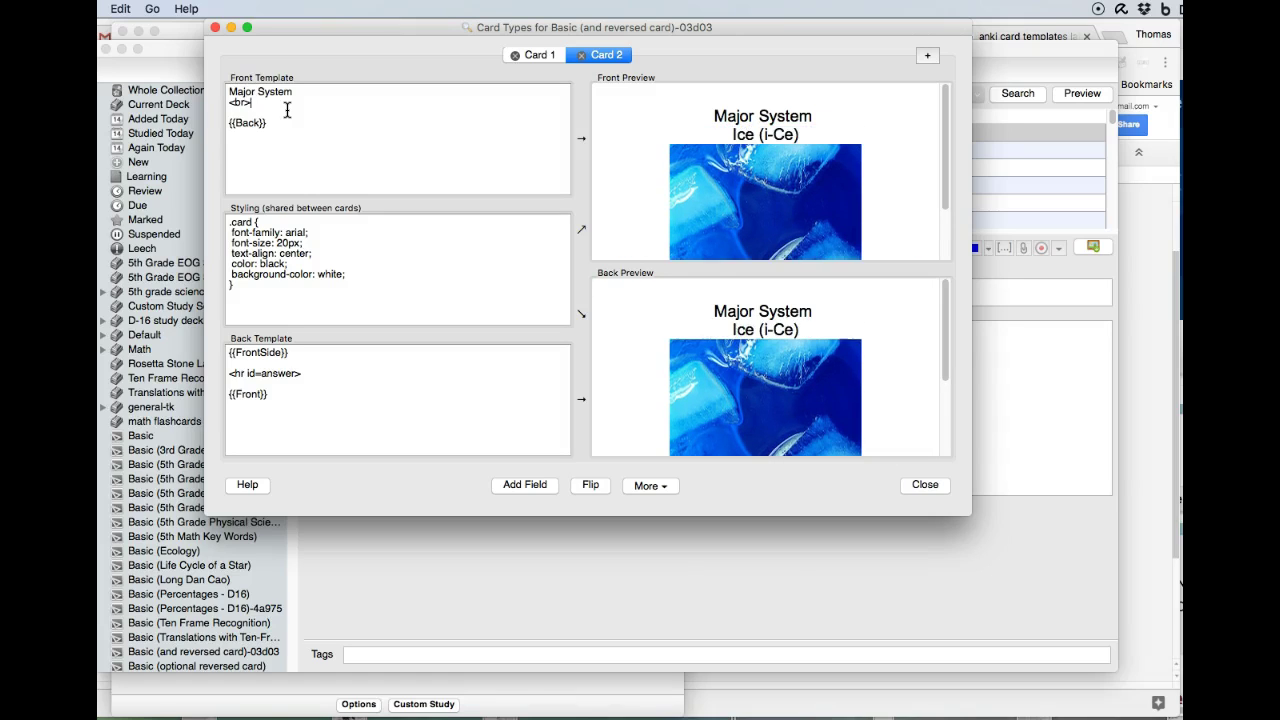
- Type the 'Major System' label at the top of Card 1's front template
click(541, 56)
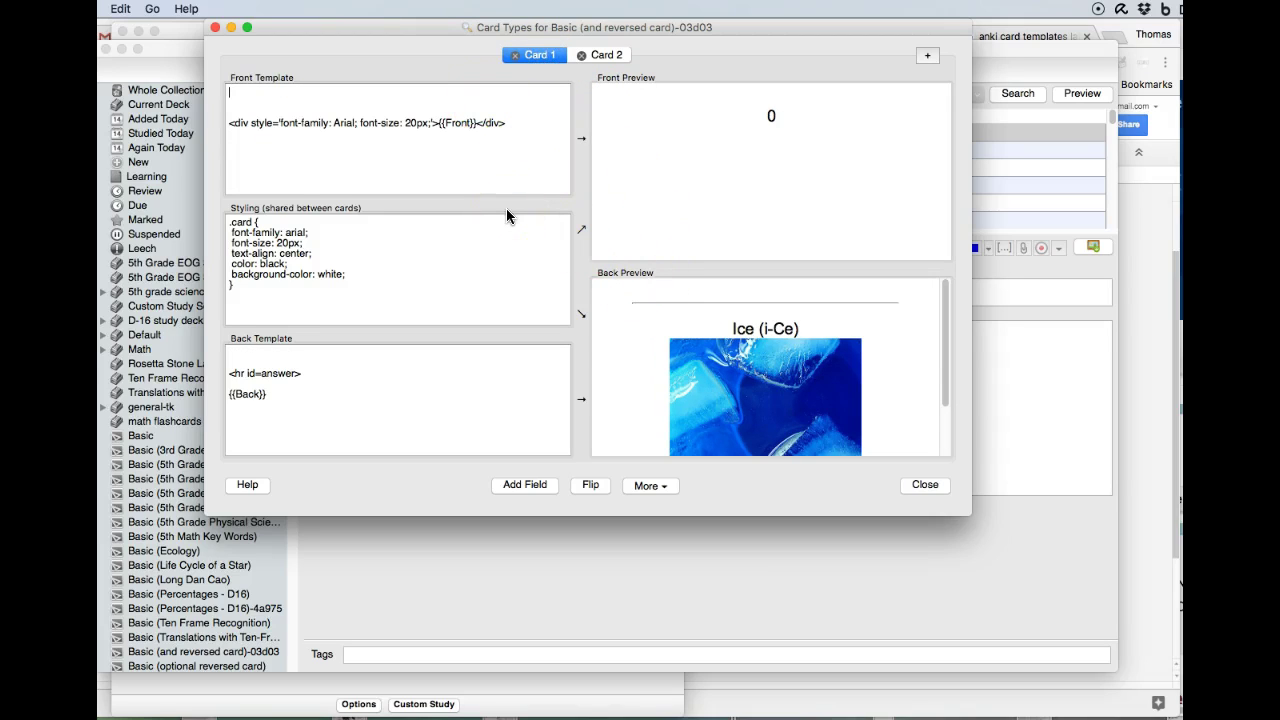
text(Major Syt)
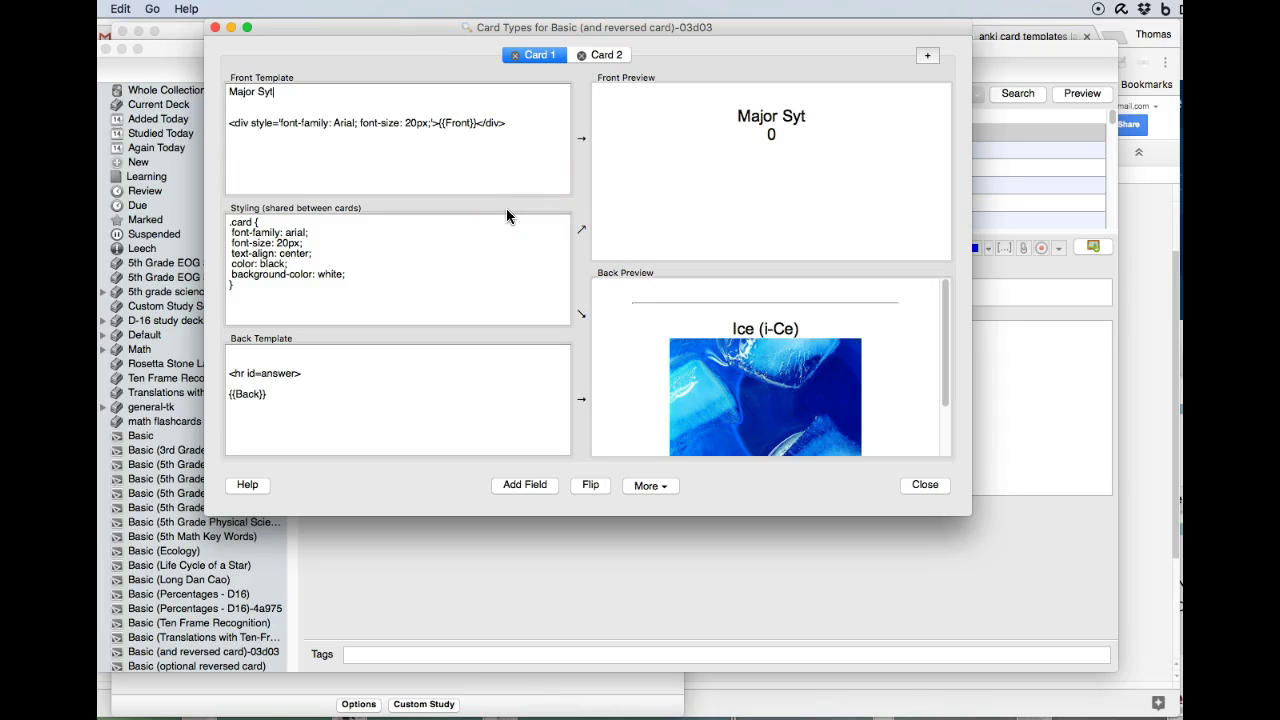
key(BackSpace)
text(stem)
key(Return)
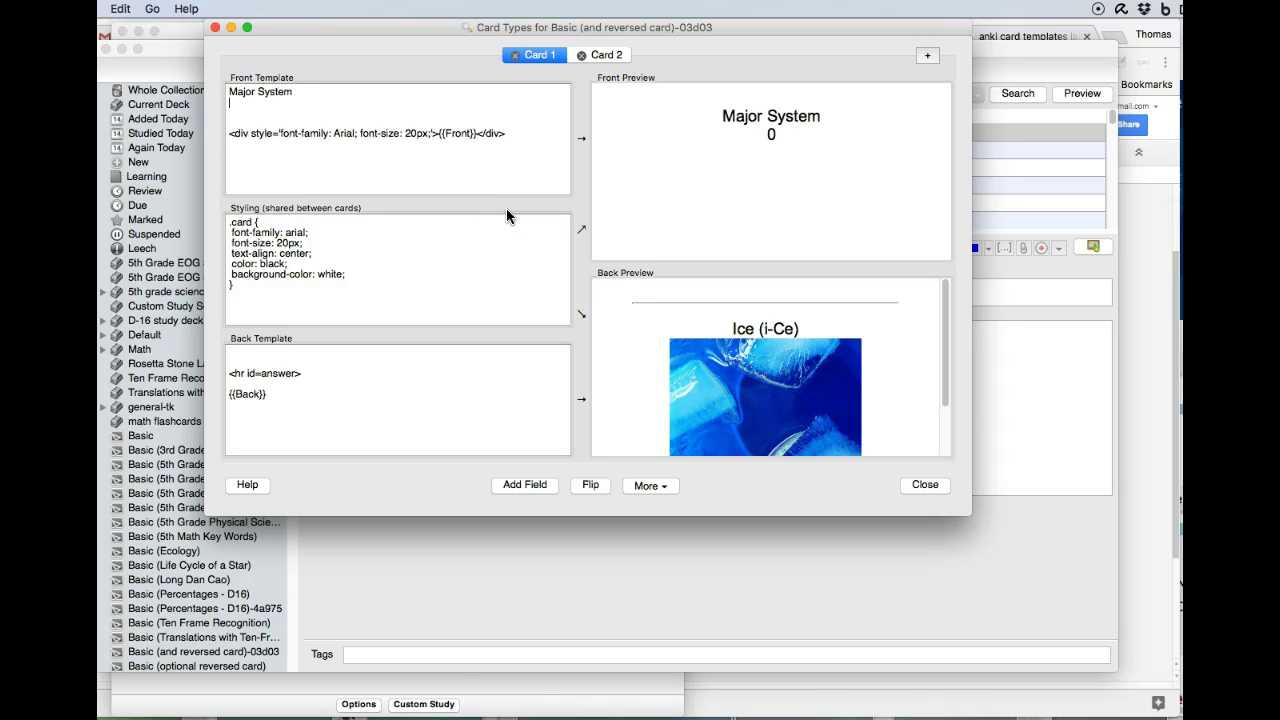
- Add <br> line breaks below the label, then bring up the Rename prompt for Card 1
text(<br>)
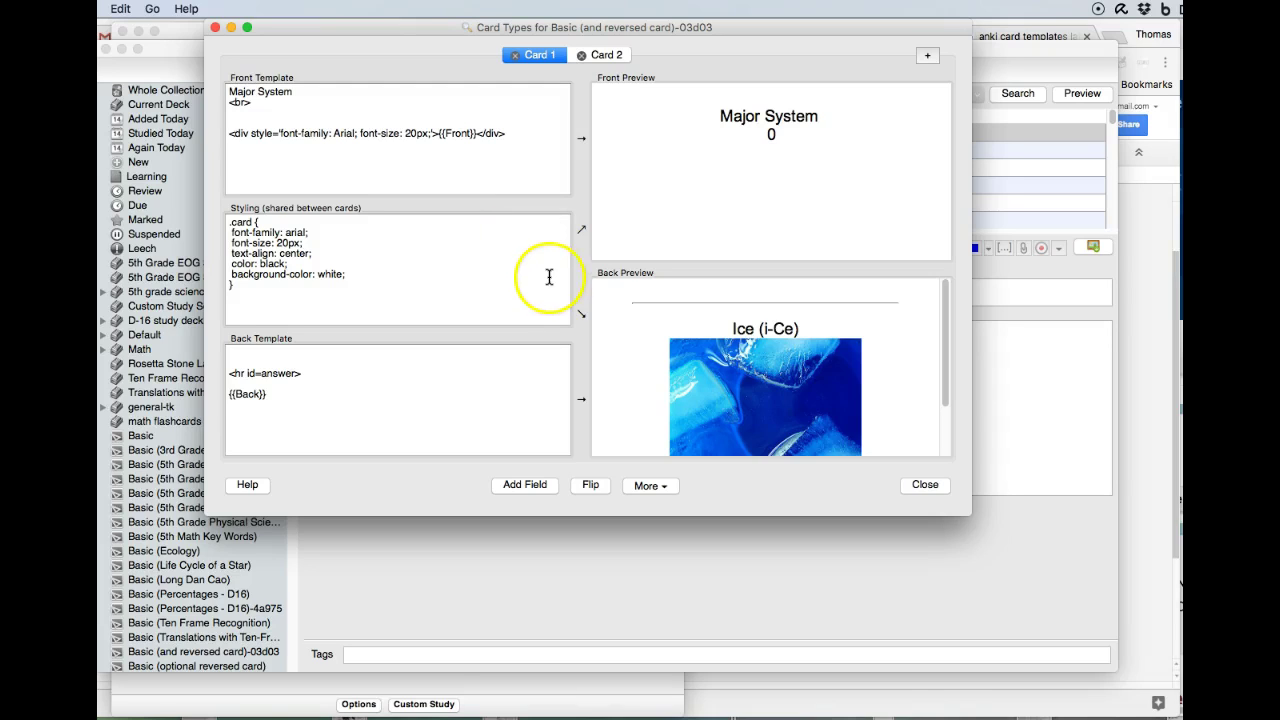
click(454, 220)
key(Return)
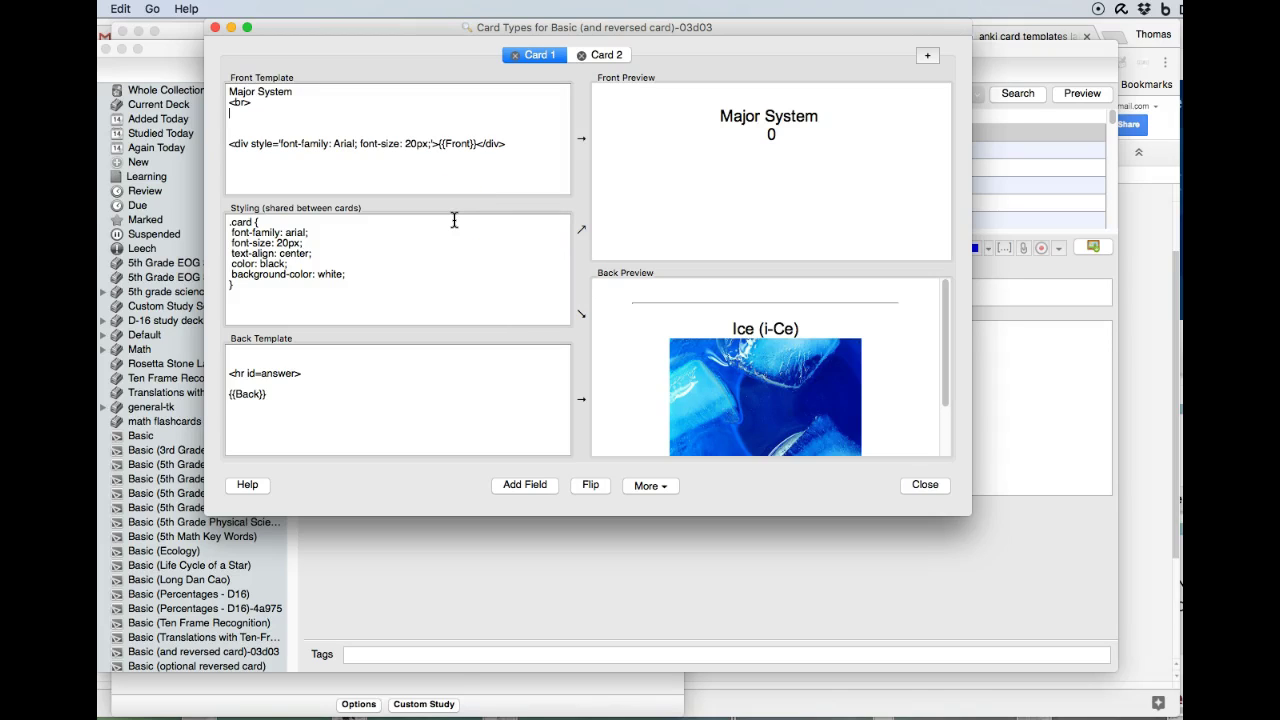
text(<br>)
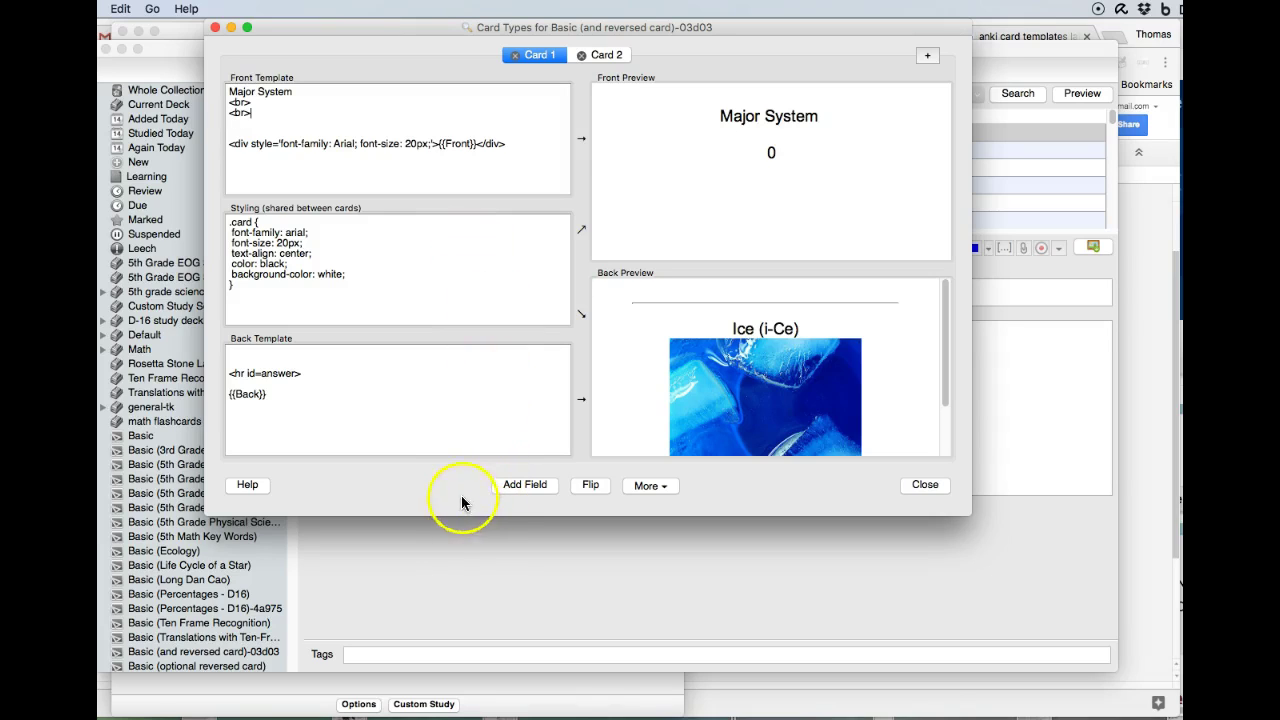
click(640, 486)
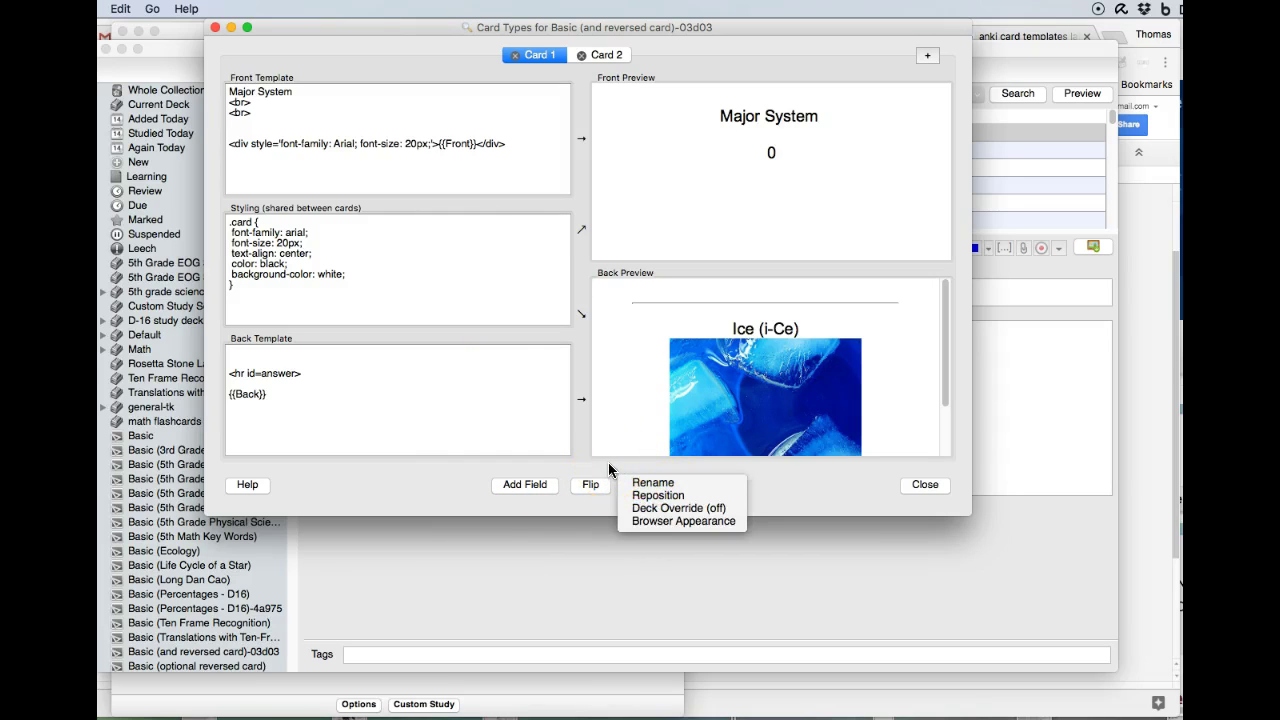
click(650, 487)
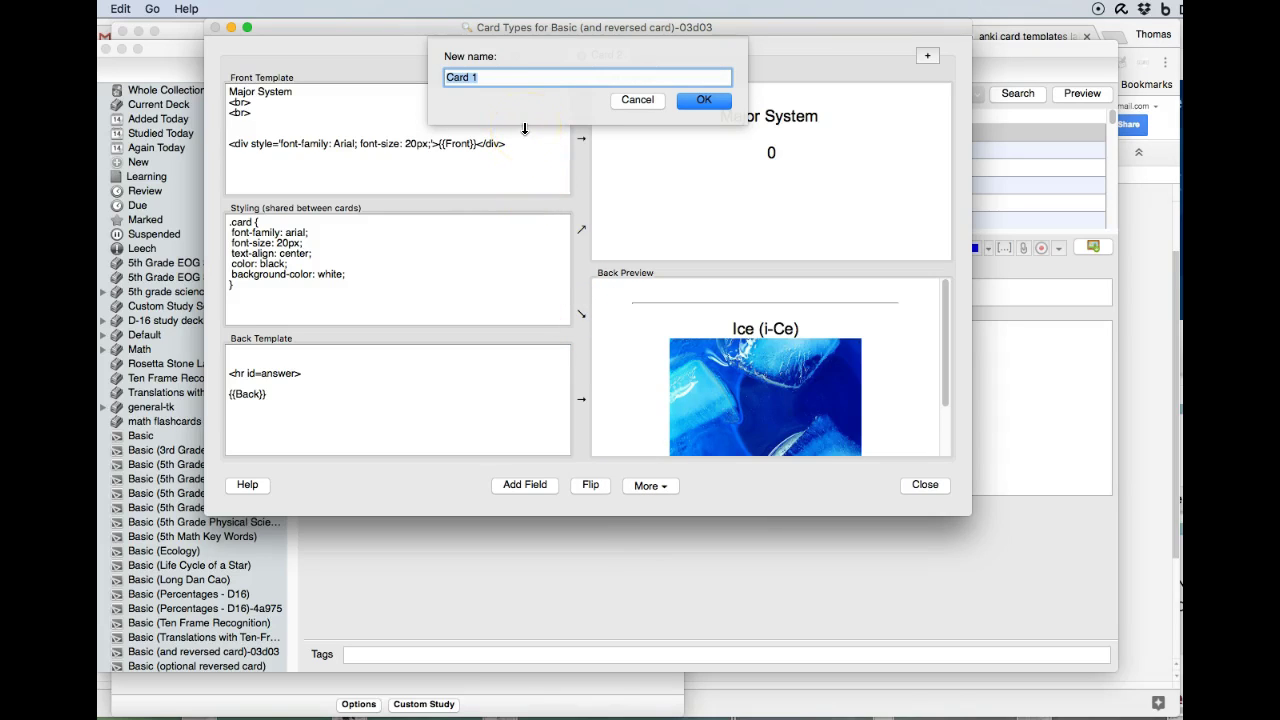
- Rename the Card 1 card type to 'major system' and show the Card 2 template
text(jam)
text(or system)
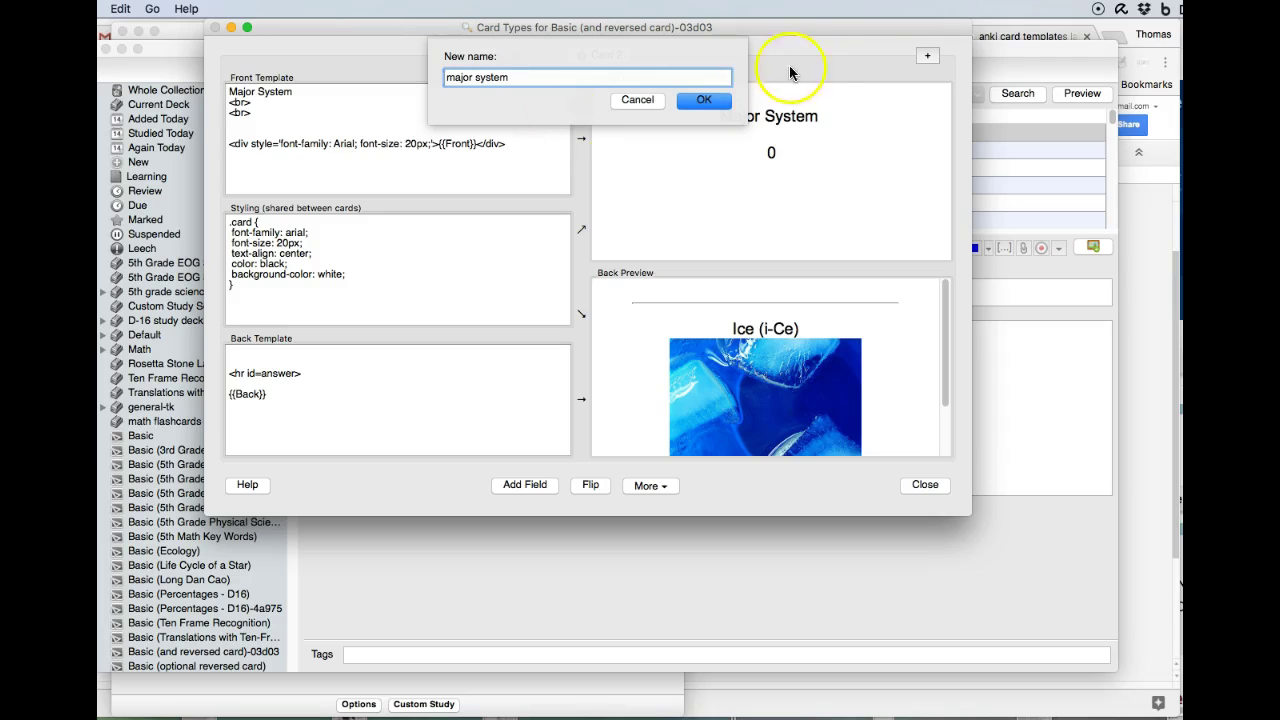
click(700, 100)
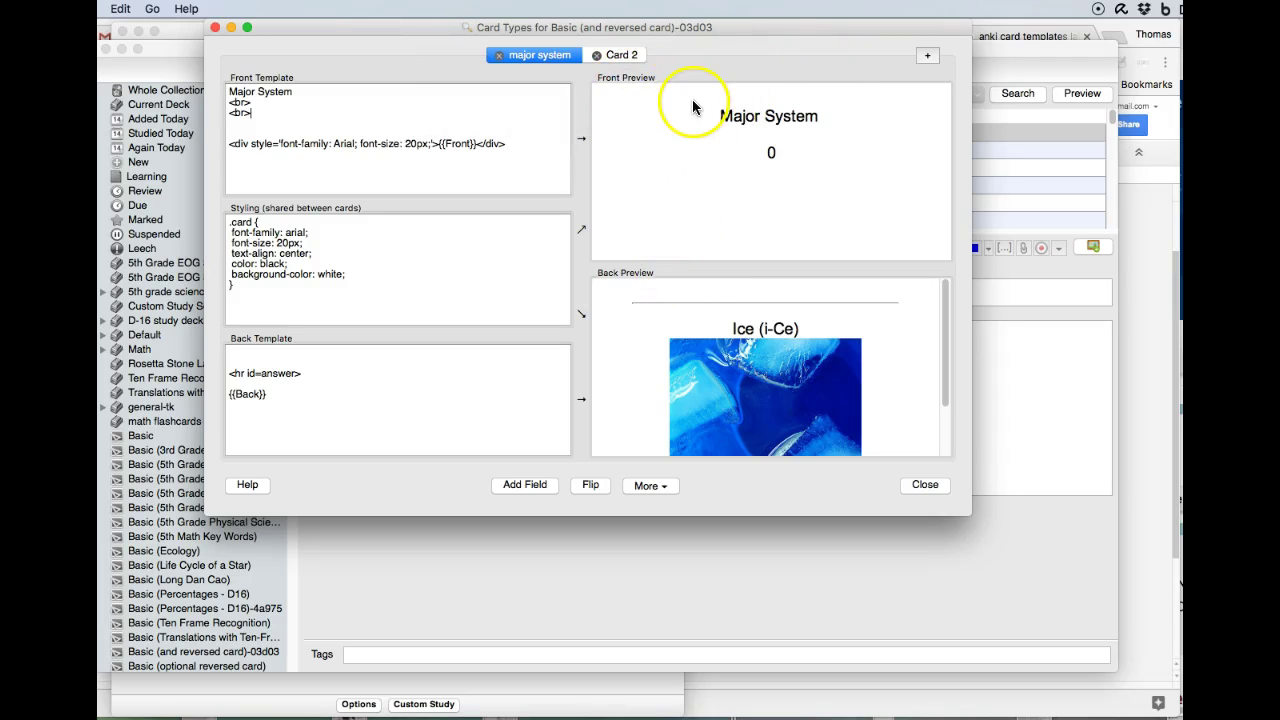
click(615, 57)
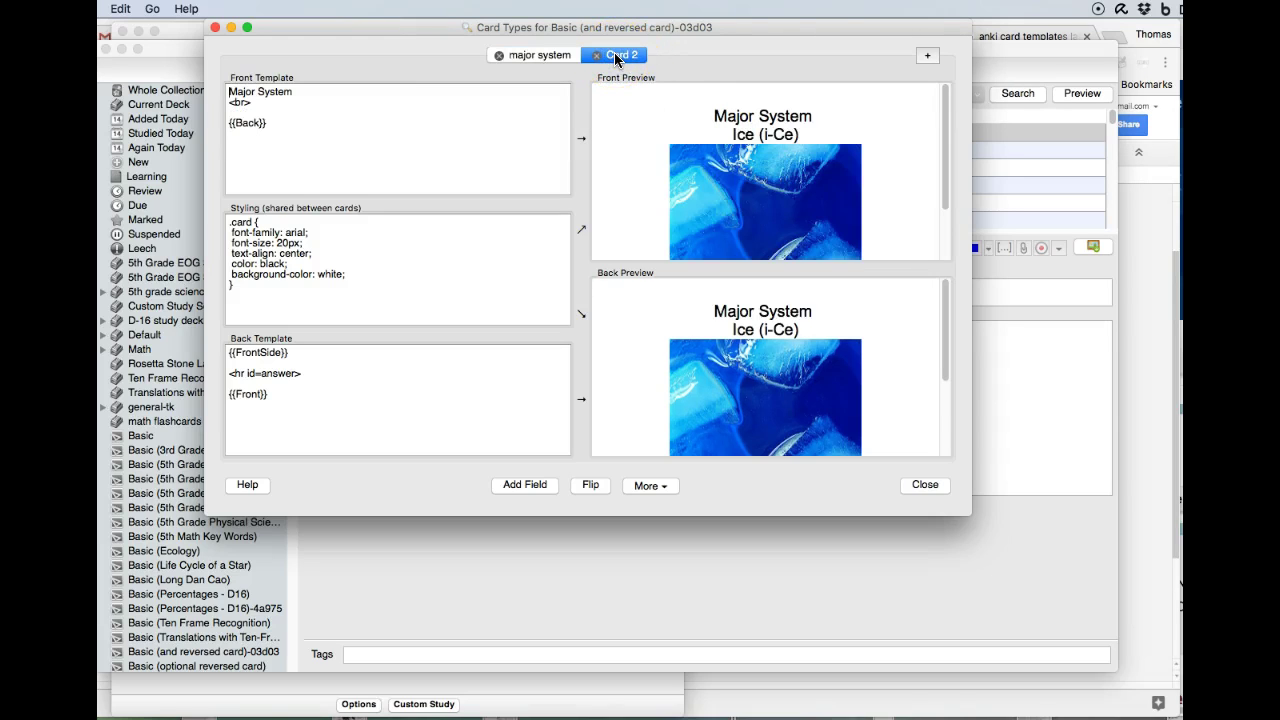
- Close the Card Types window and select note 01, Soda, in the browser
click(922, 484)
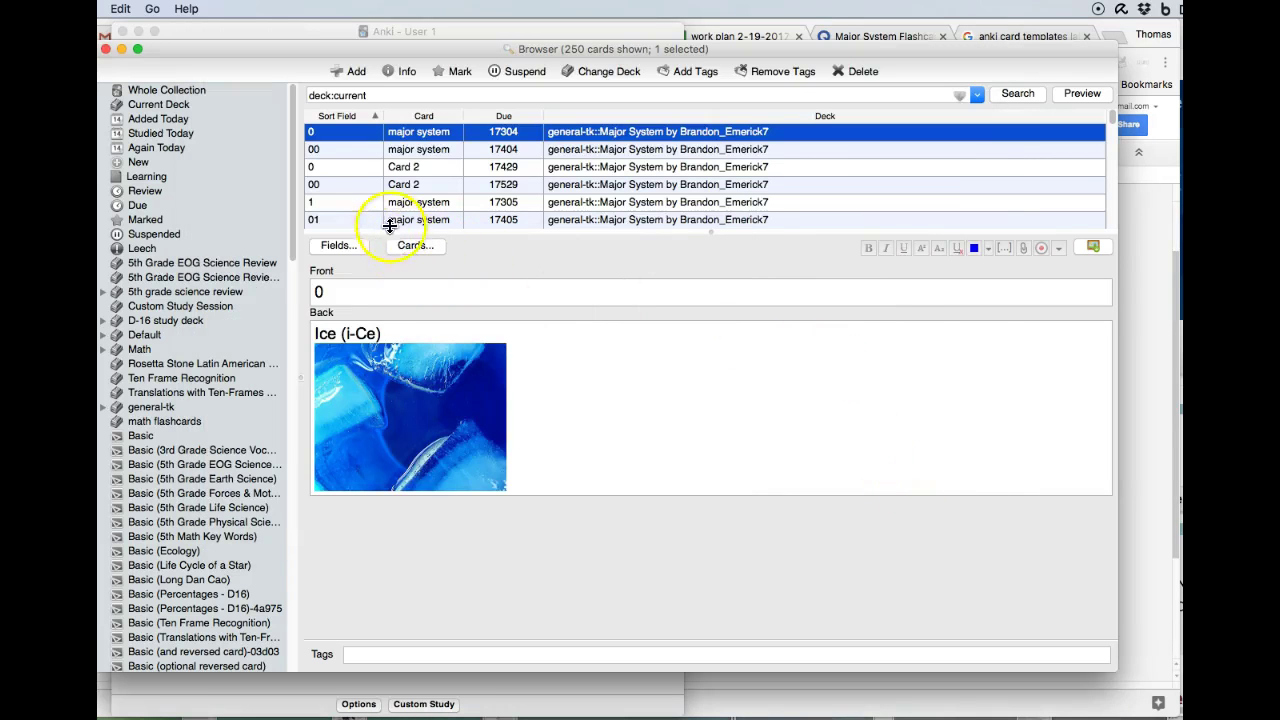
click(312, 168)
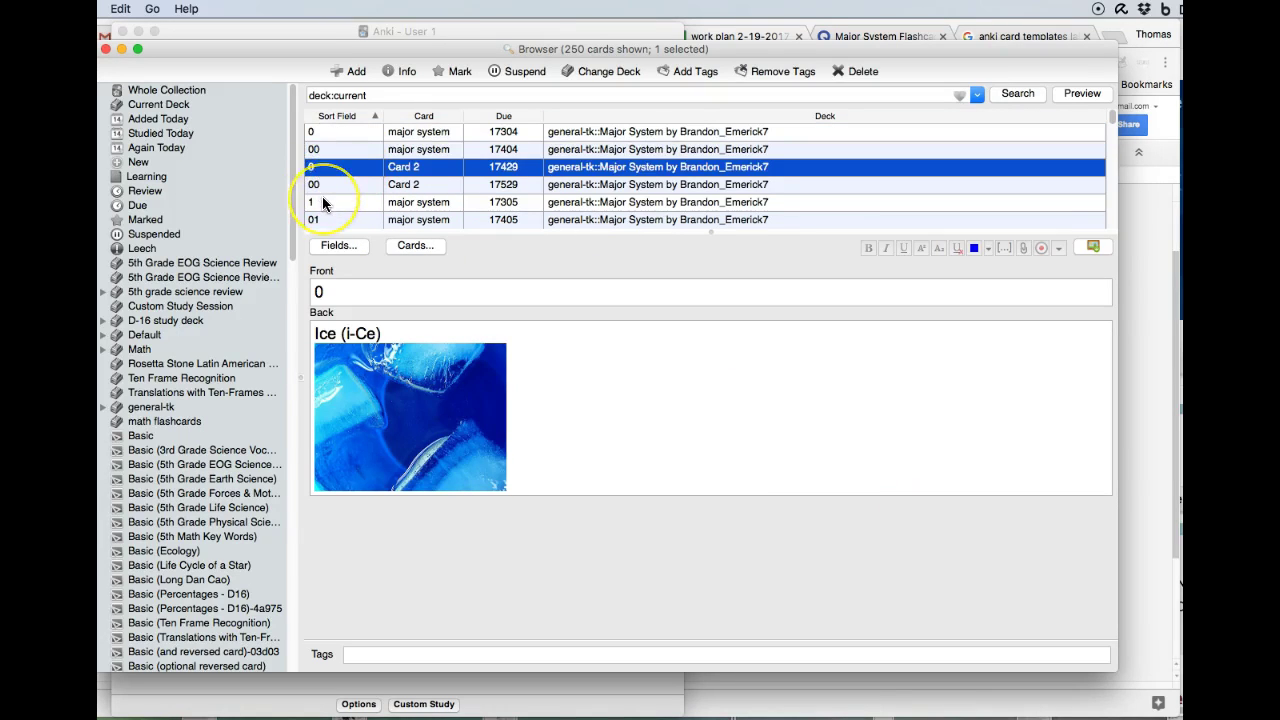
scroll(322, 196, down, 3)
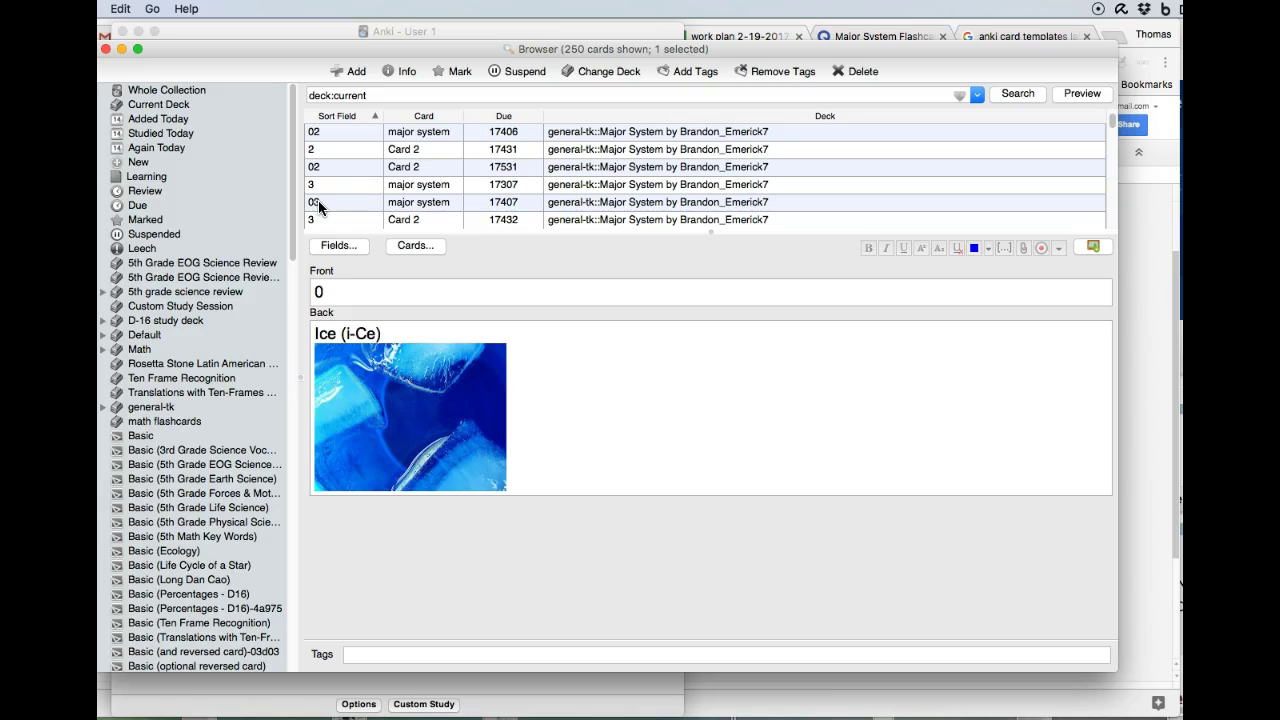
scroll(318, 203, up, 3)
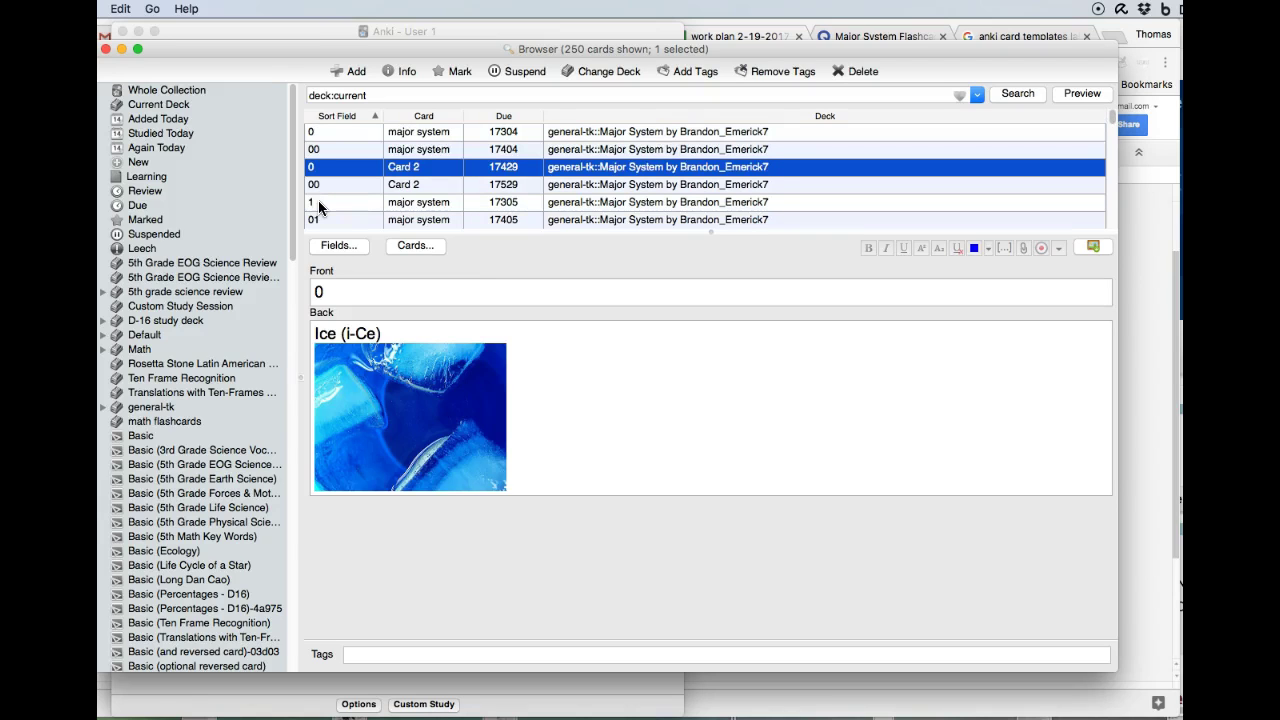
scroll(318, 200, down, 4)
scroll(322, 207, up, 4)
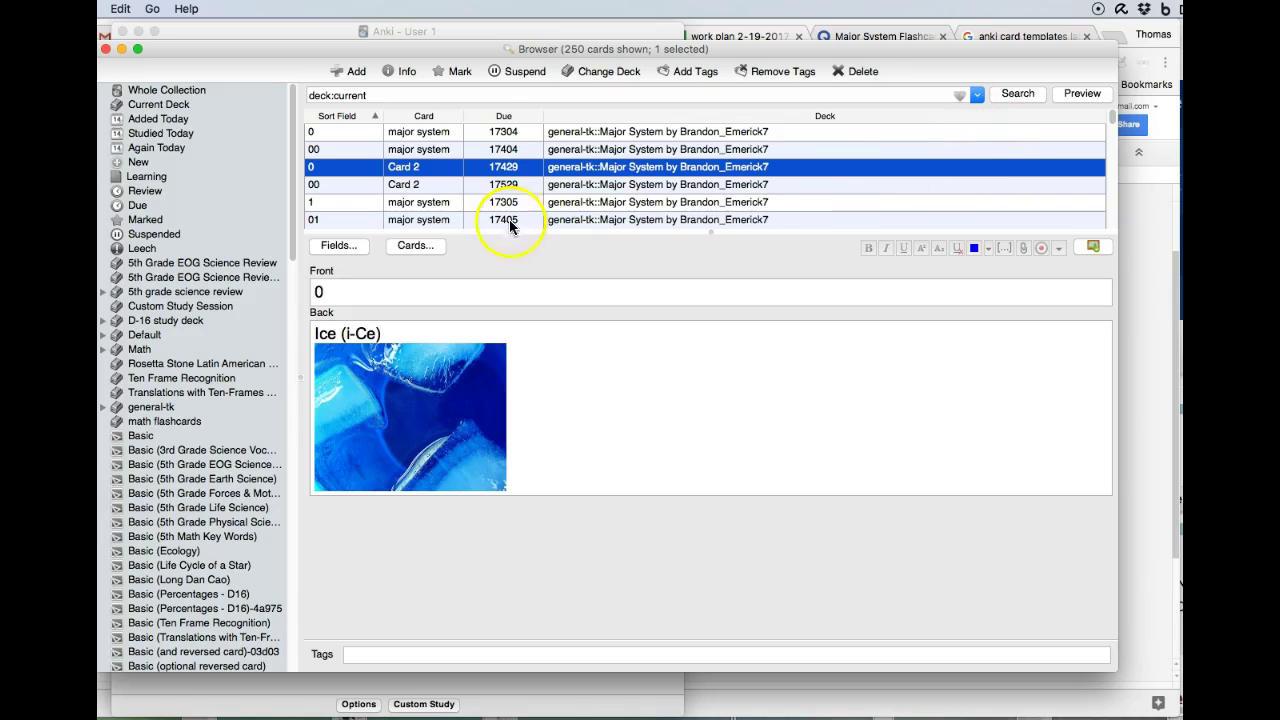
click(428, 219)
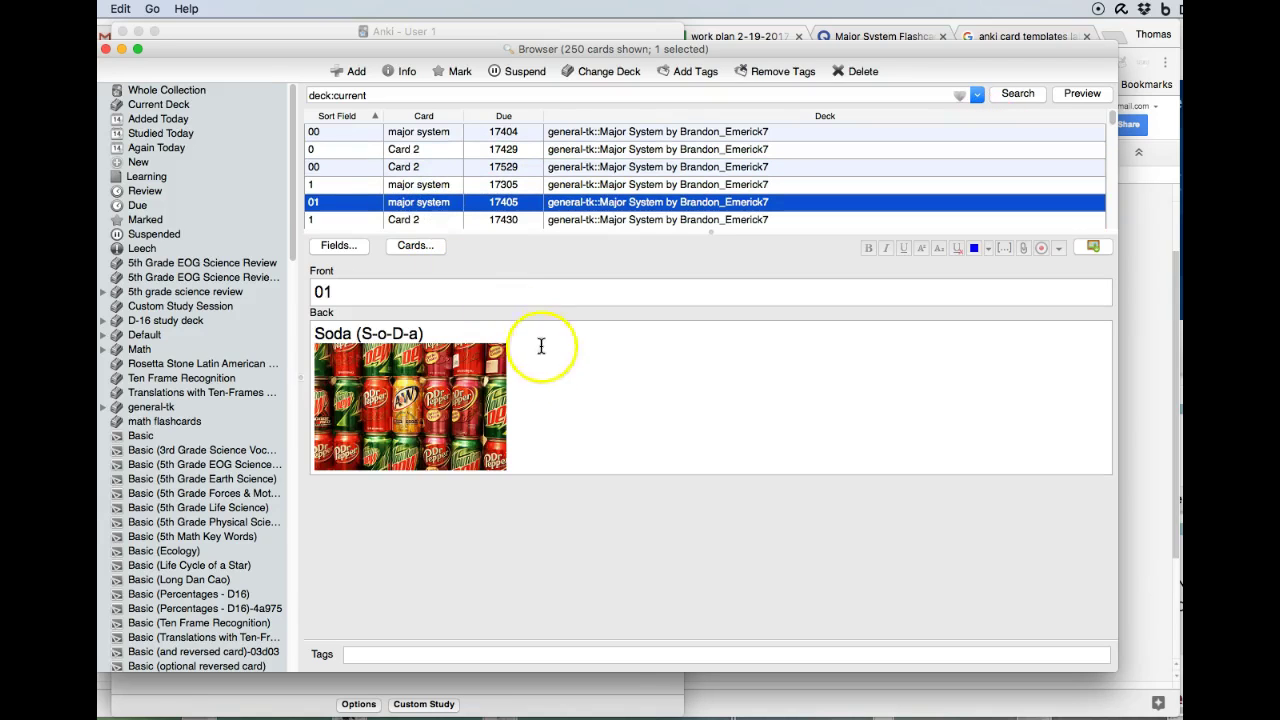
click(415, 248)
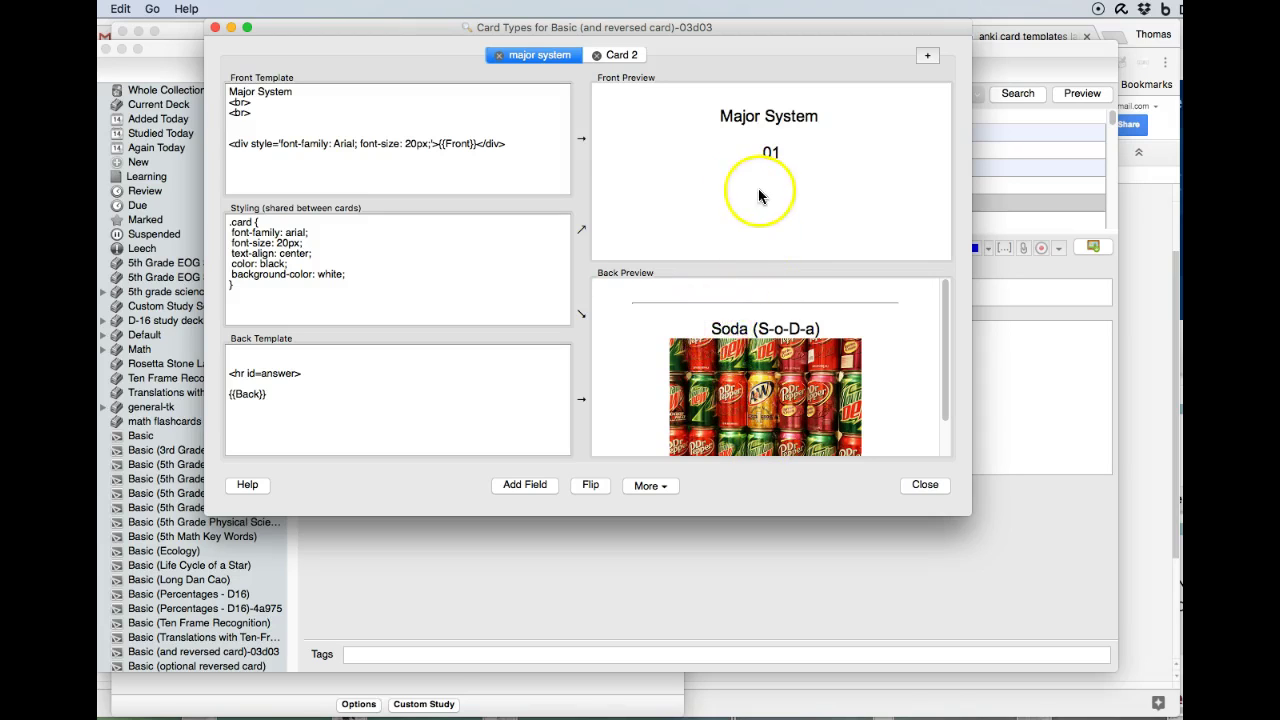
click(628, 57)
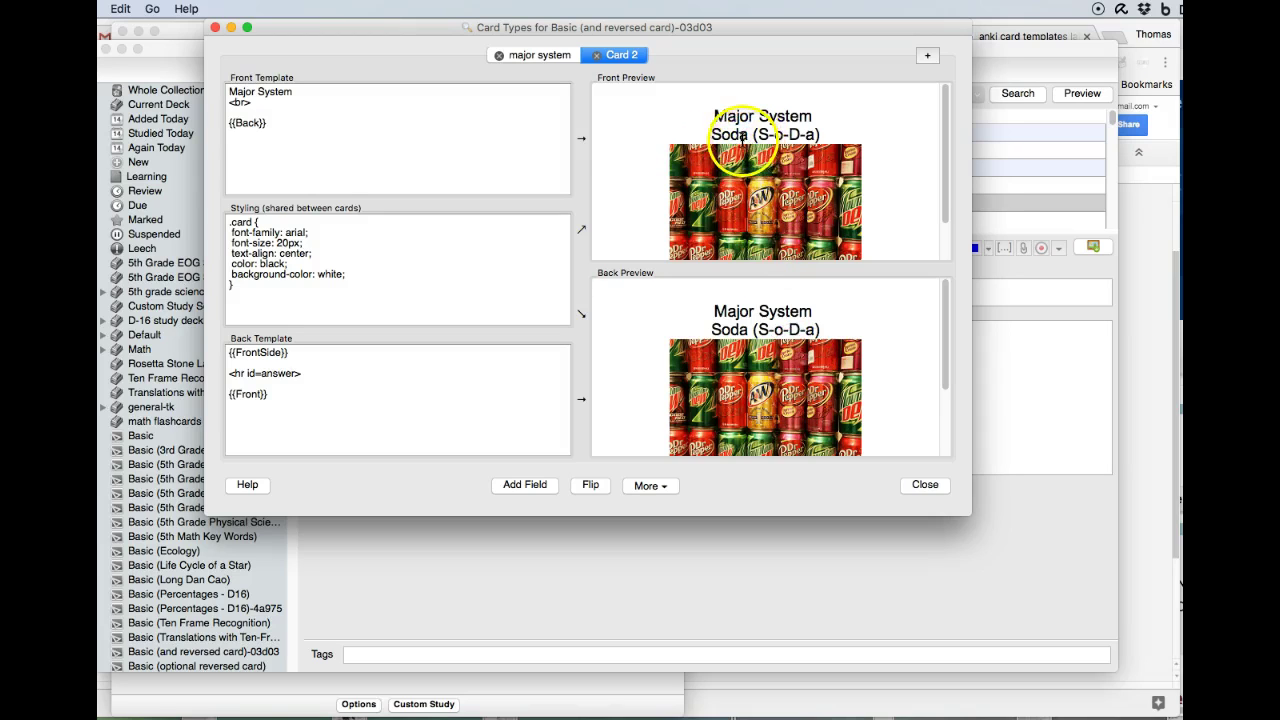
scroll(765, 305, down, 3)
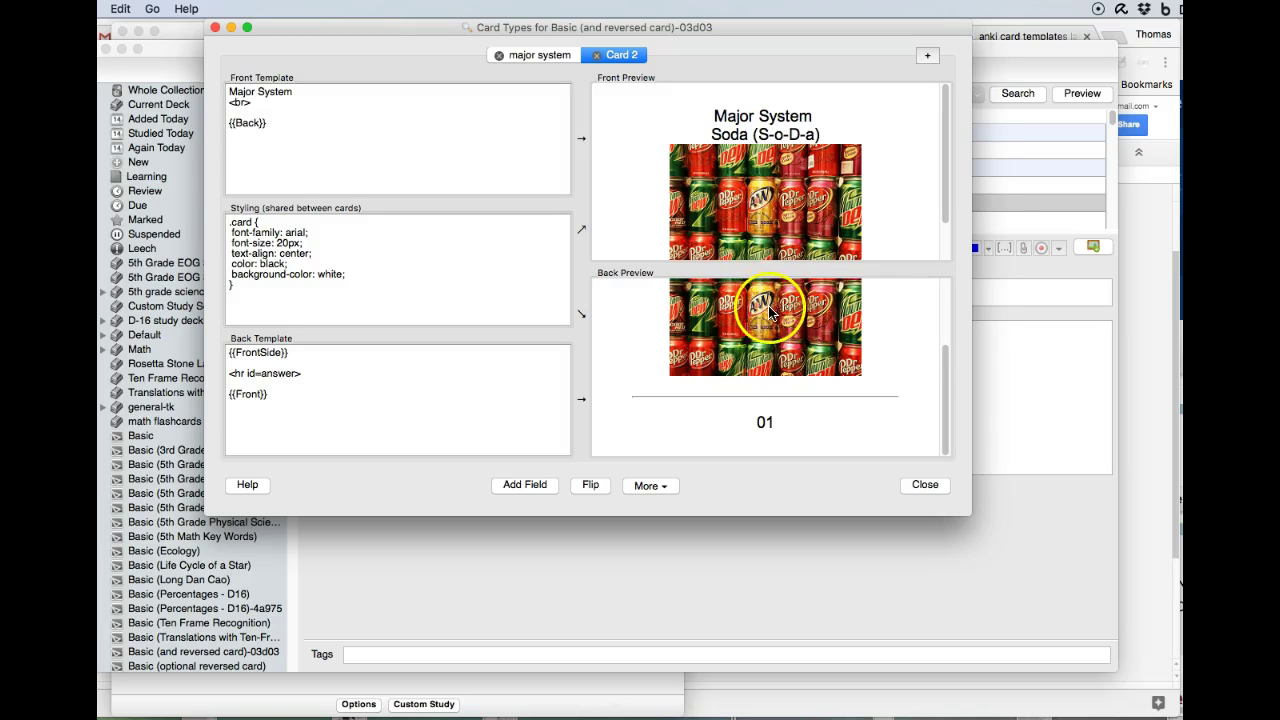
click(900, 484)
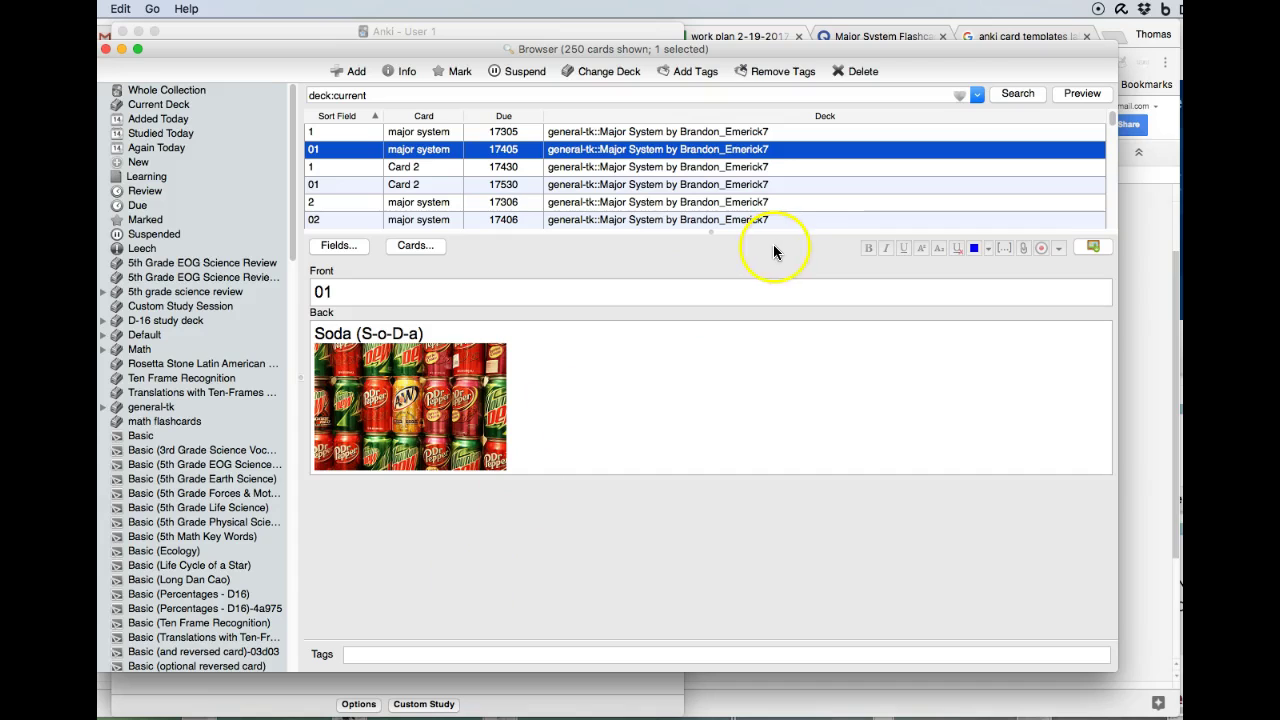
- Start studying the Major System deck, revealing and grading the Ice, Hat and Knee cards
click(105, 48)
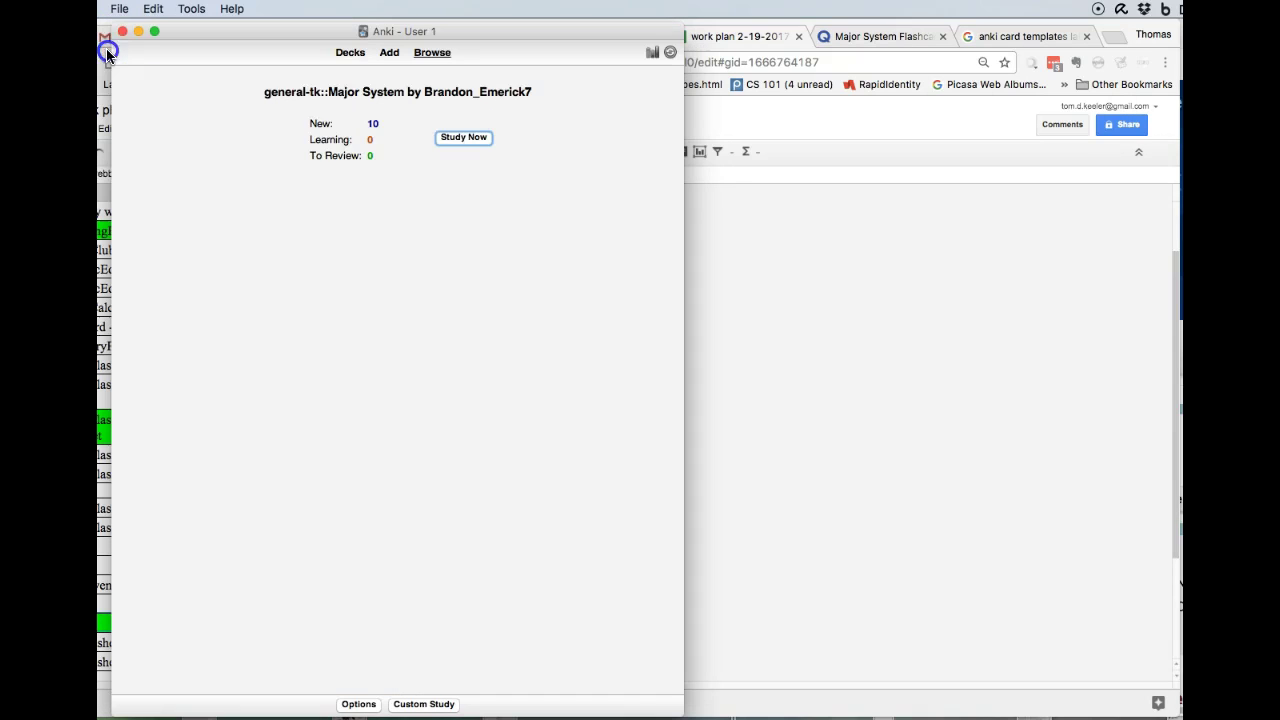
click(452, 145)
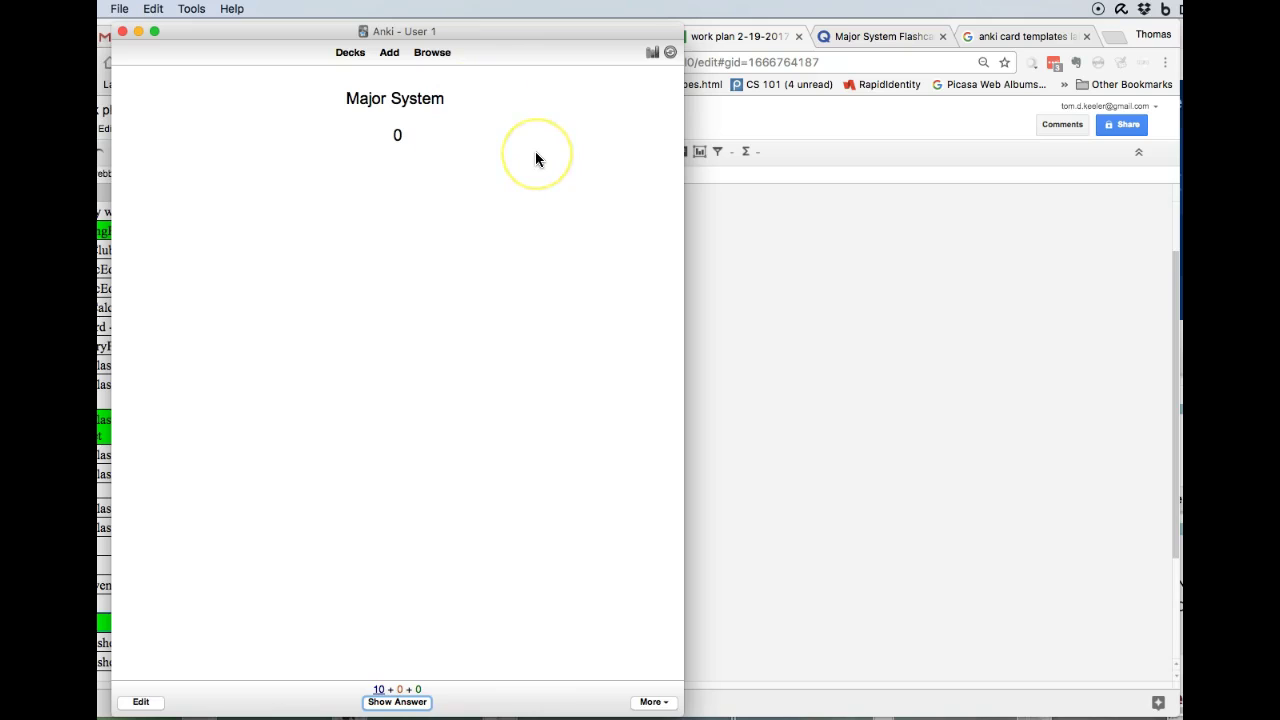
key(space)
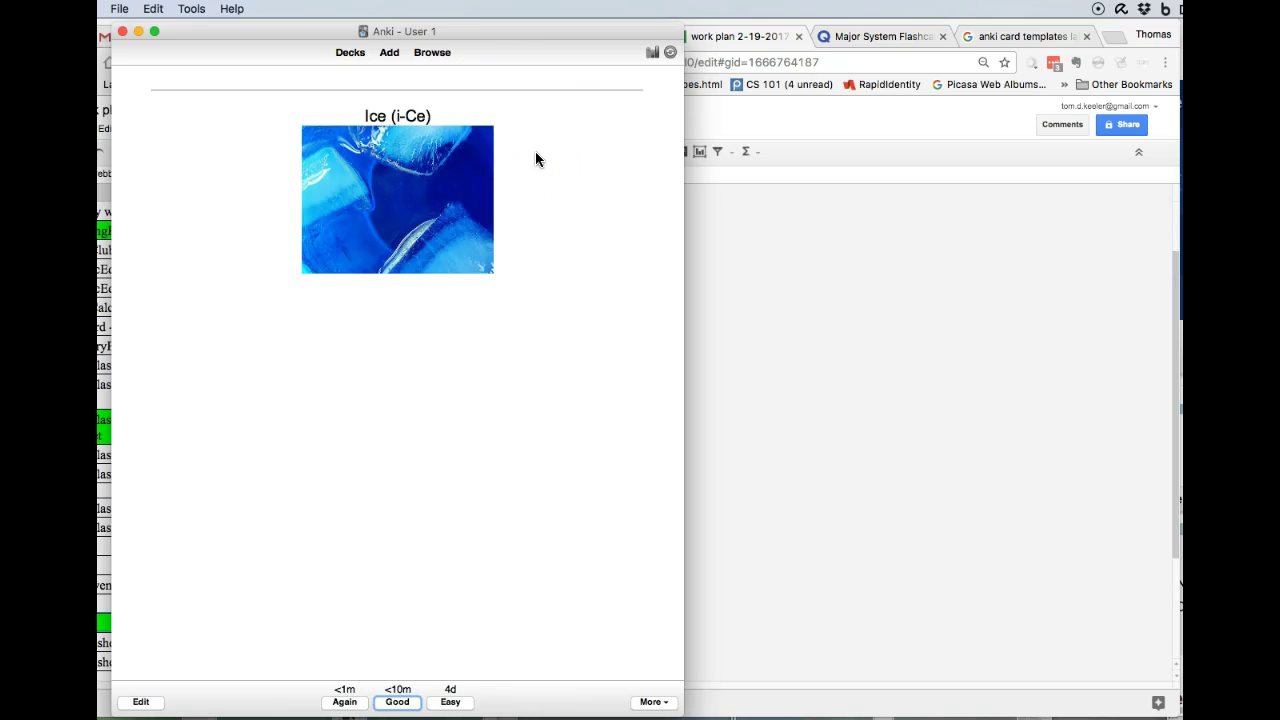
key(space)
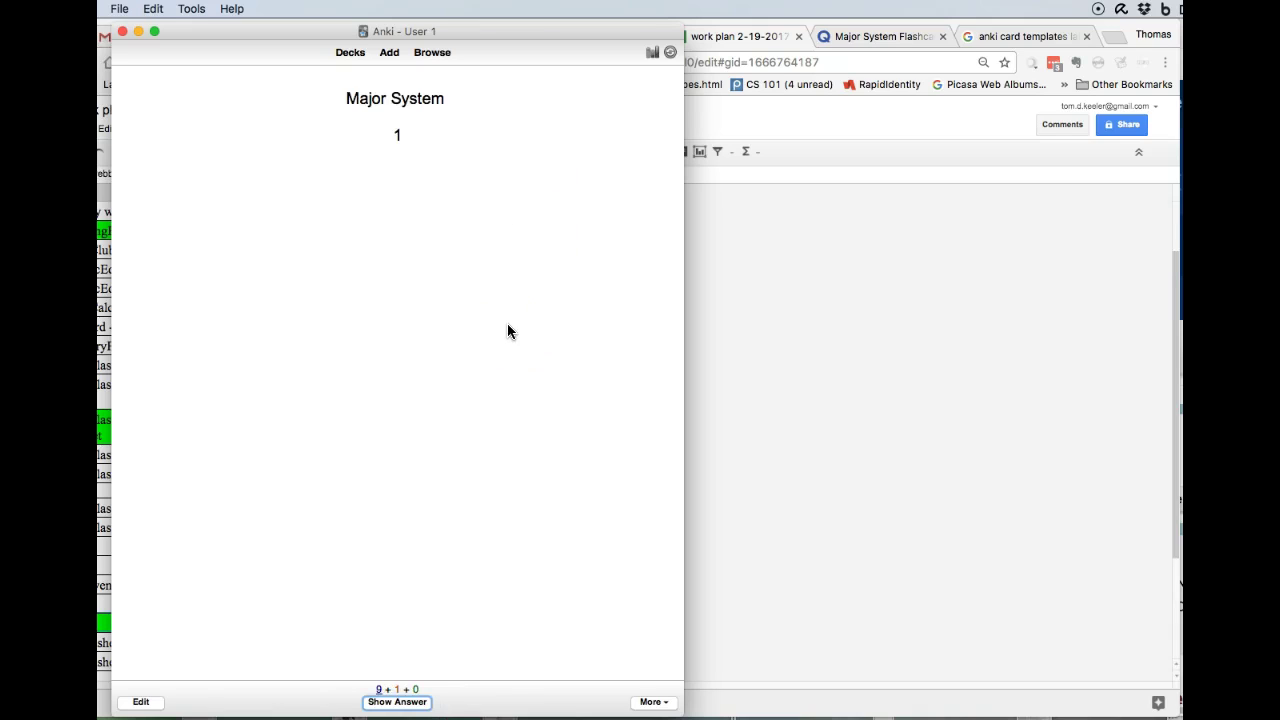
key(space)
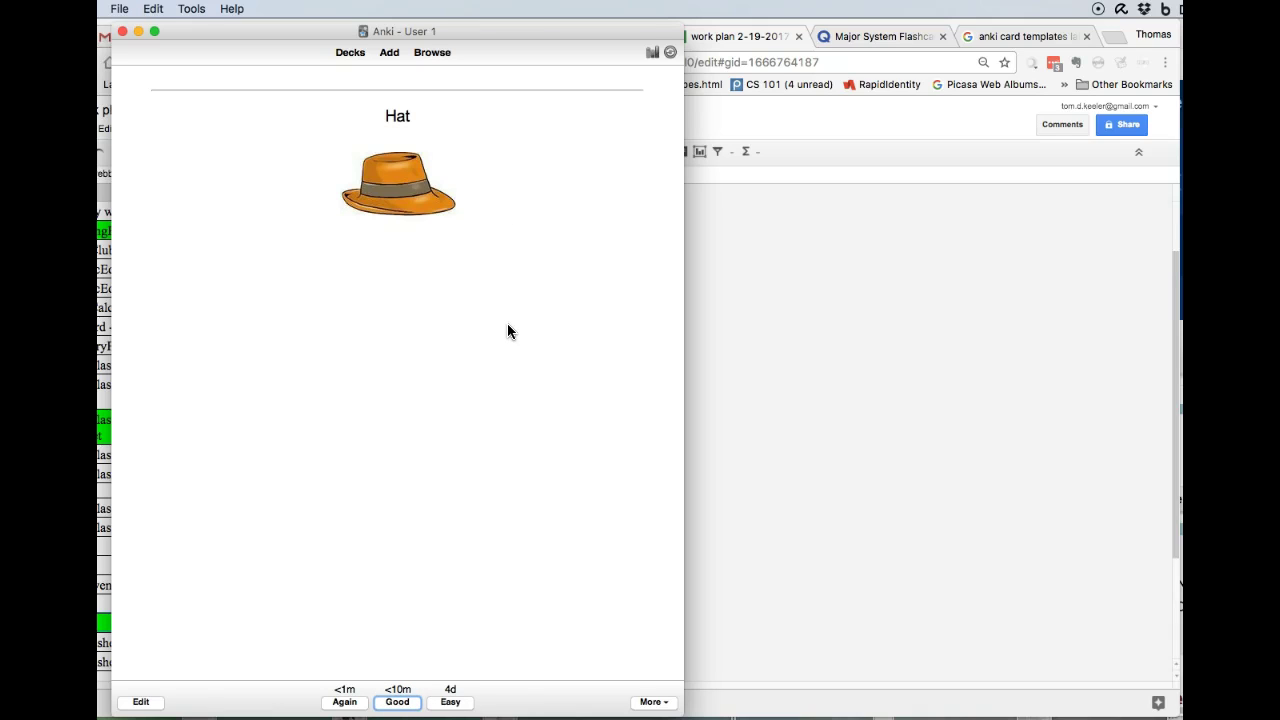
key(space)
key(space)
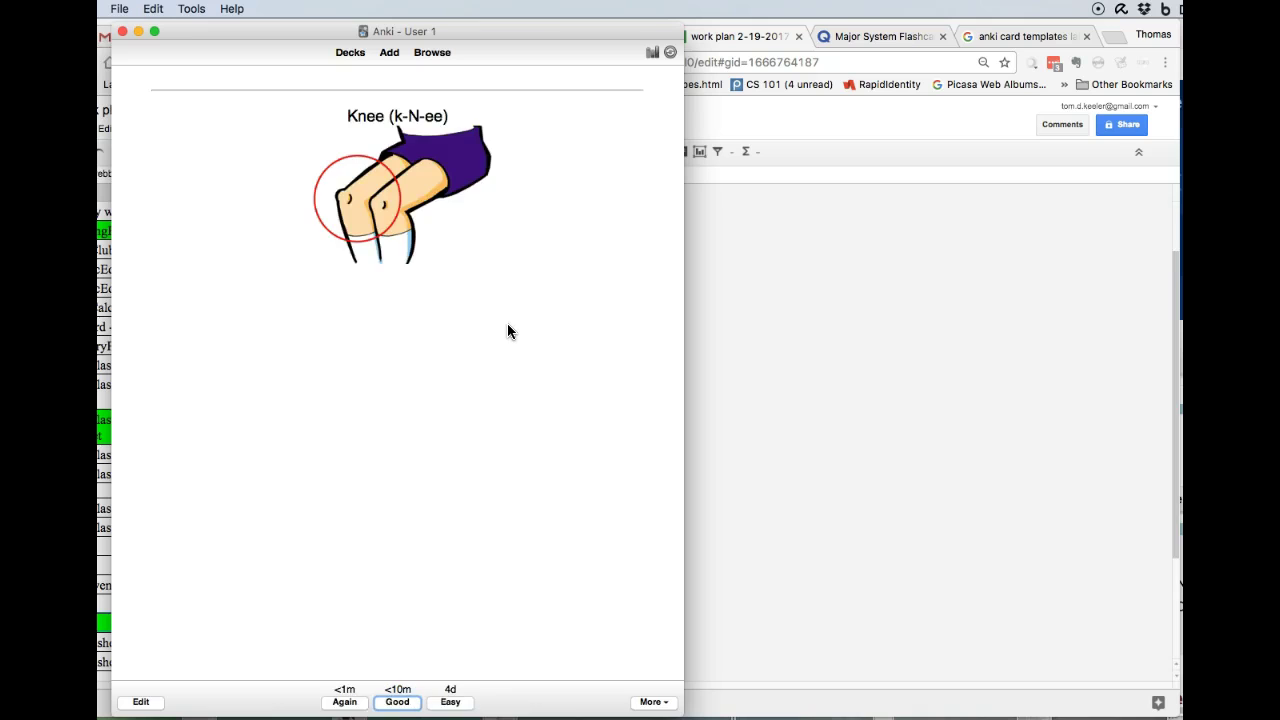
key(space)
key(space)
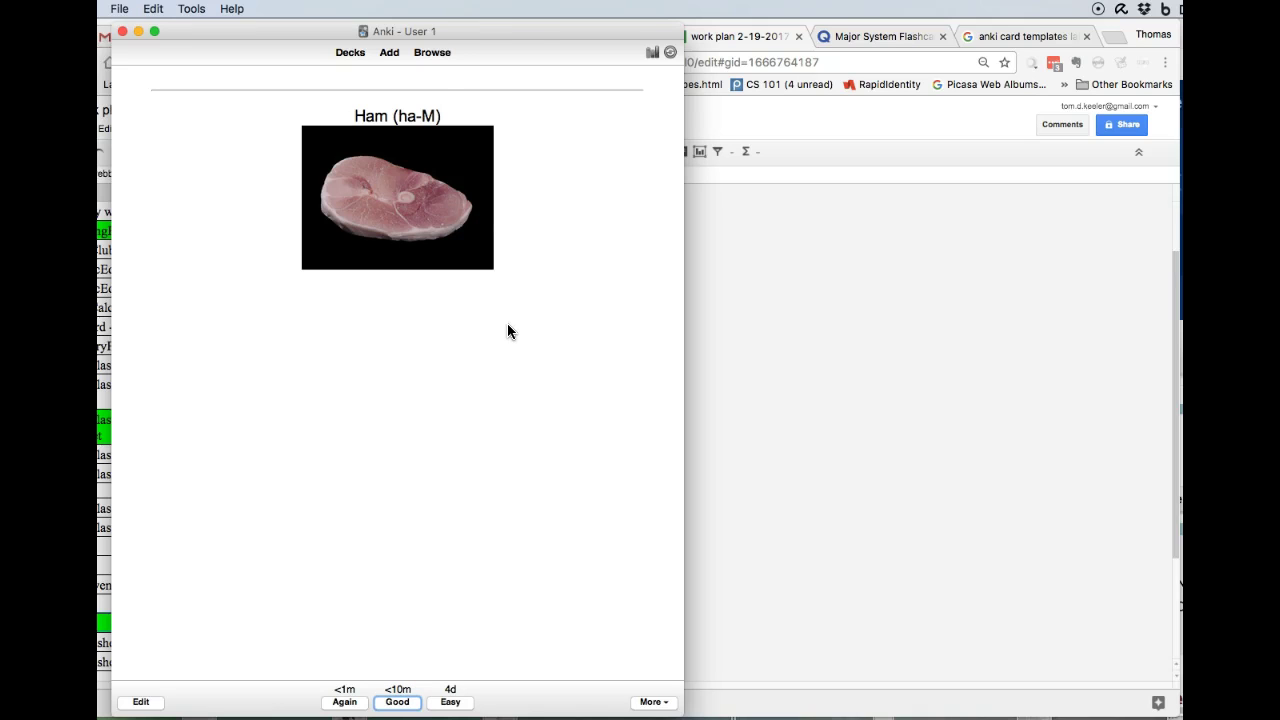
- Reveal and grade the remaining cards like Ham and Ear, then reopen the card browser
key(space)
key(space)
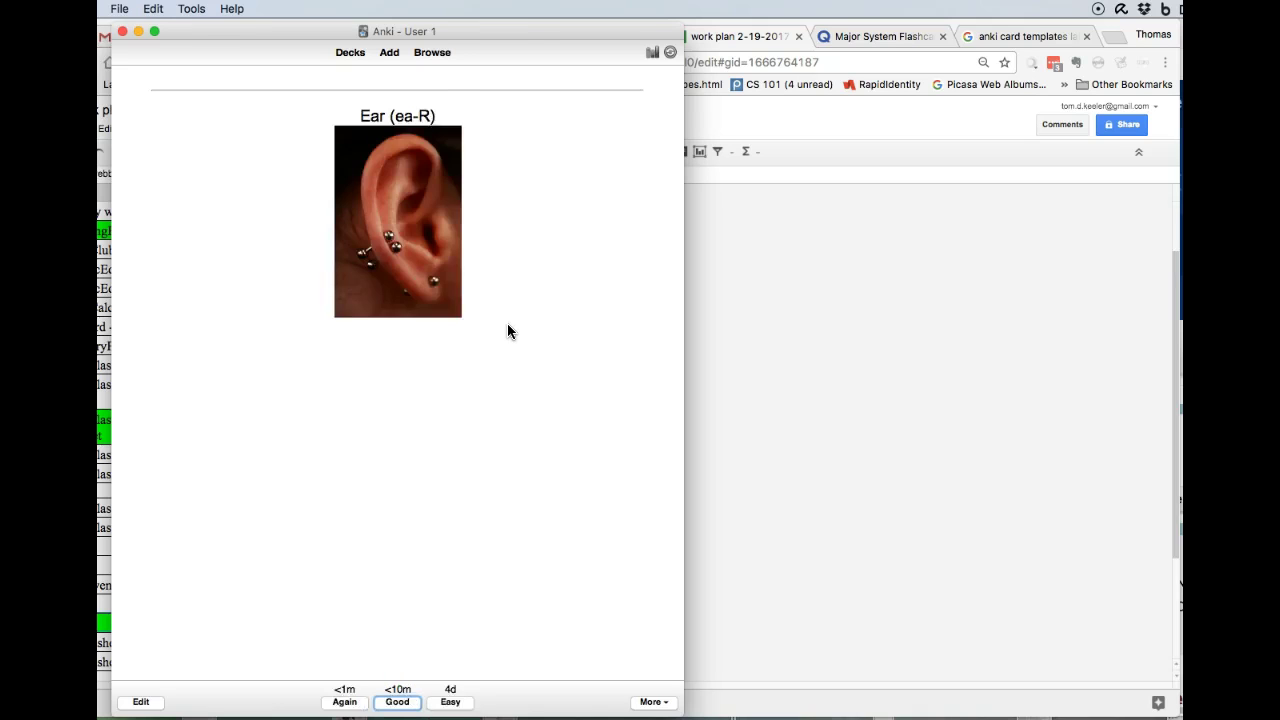
key(space)
key(space)
key(space)
key(space)
key(space)
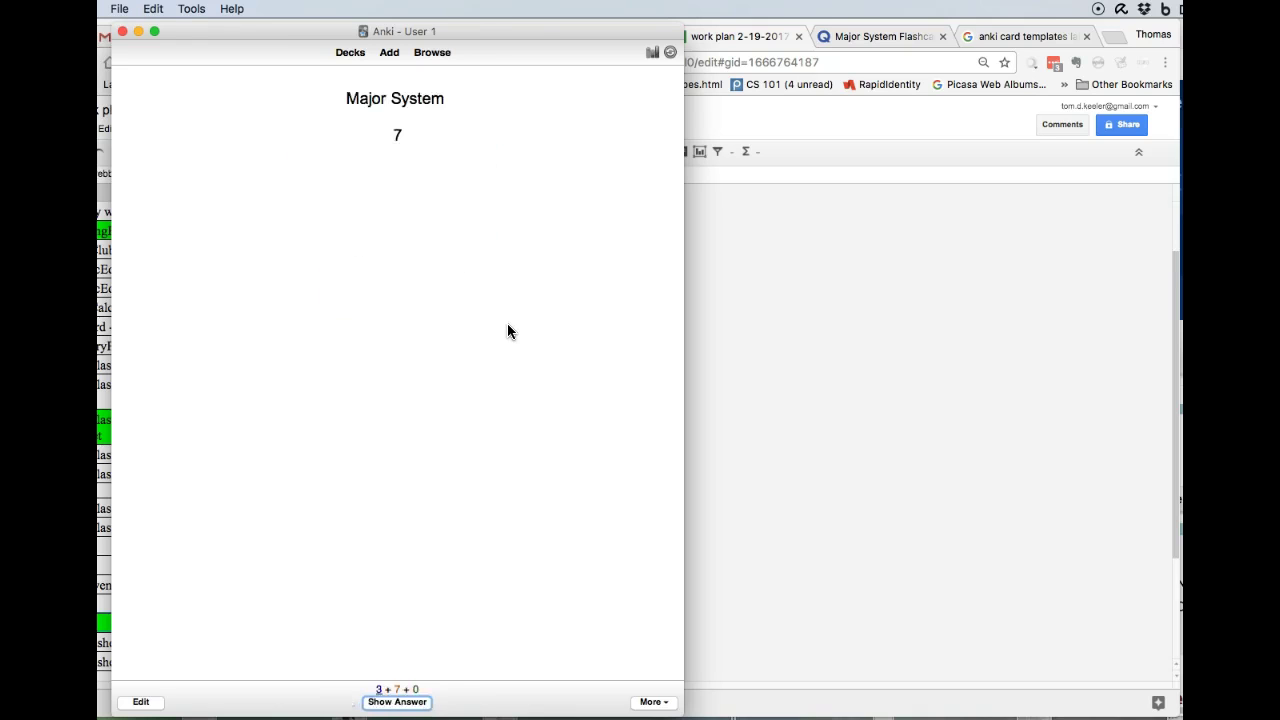
key(space)
key(space)
key(space)
key(space)
key(space)
key(space)
key(space)
key(space)
key(space)
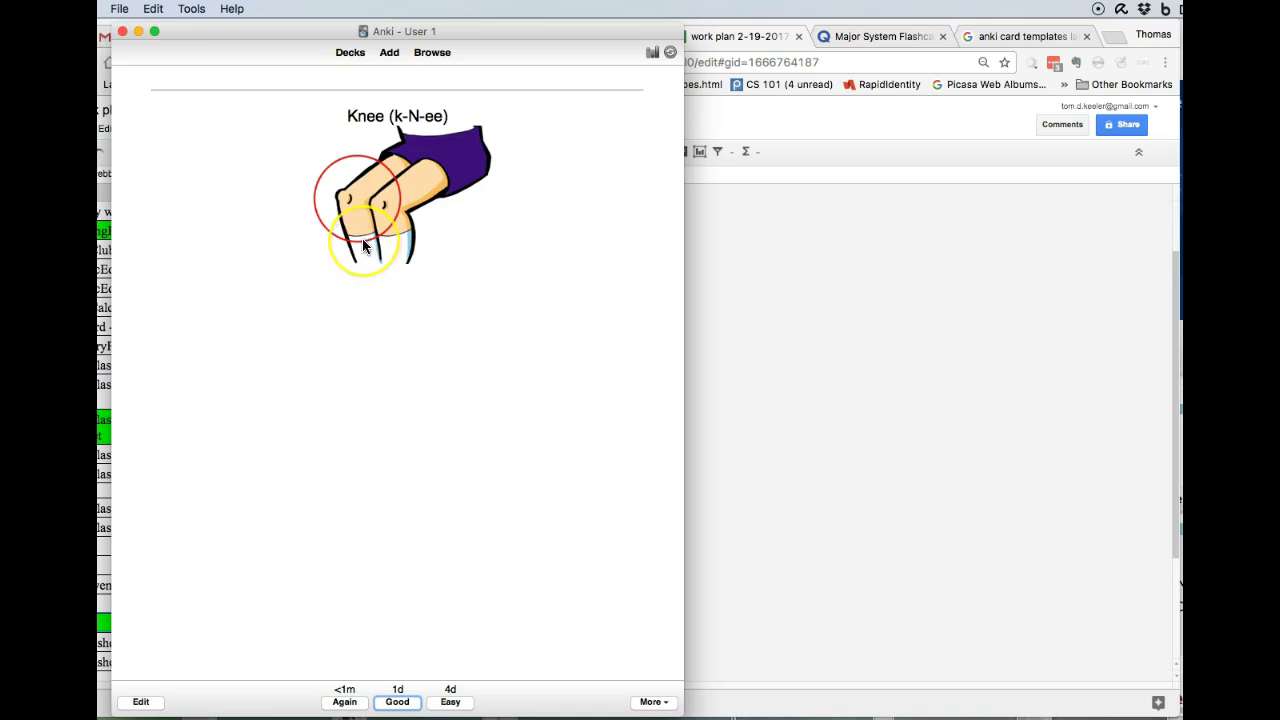
key(space)
key(space)
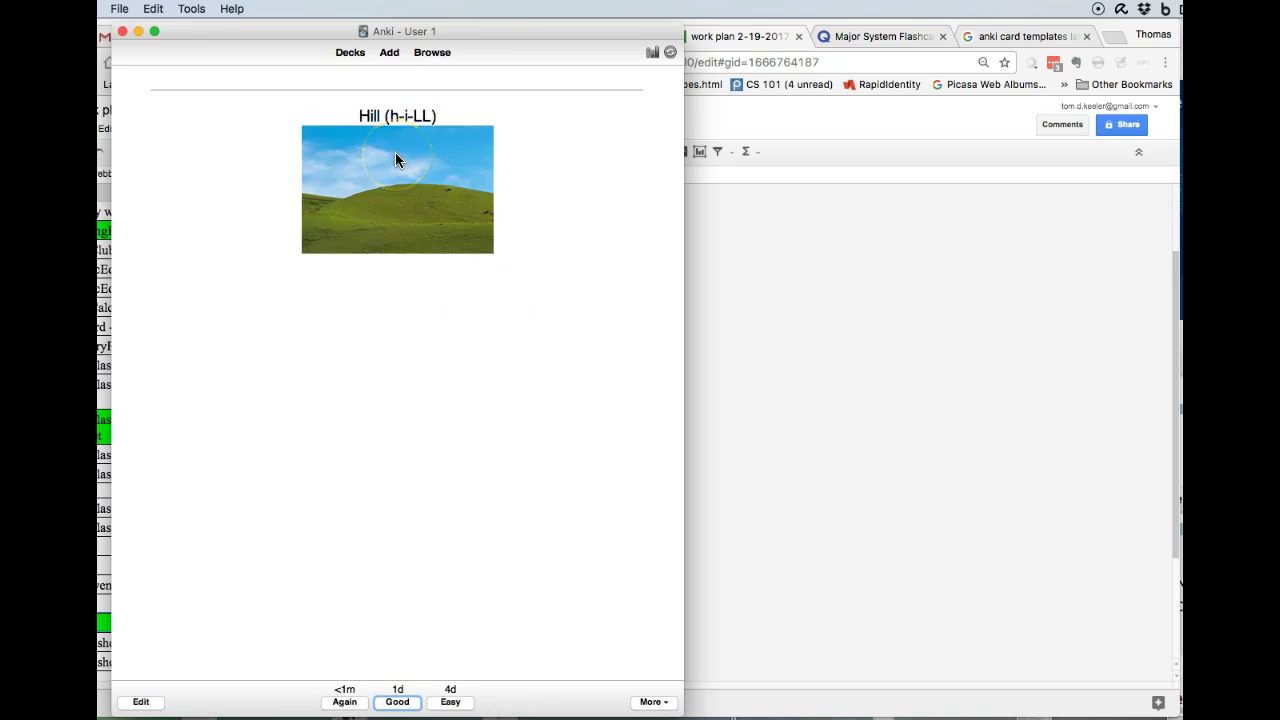
key(space)
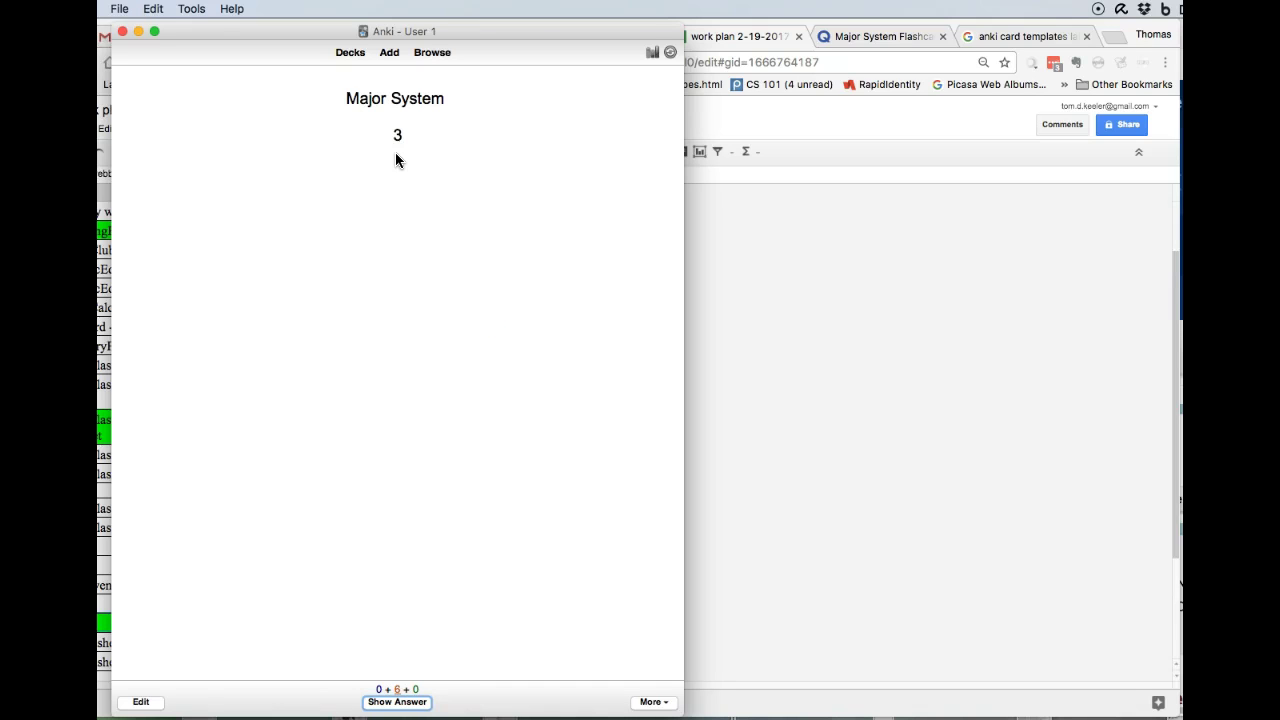
key(space)
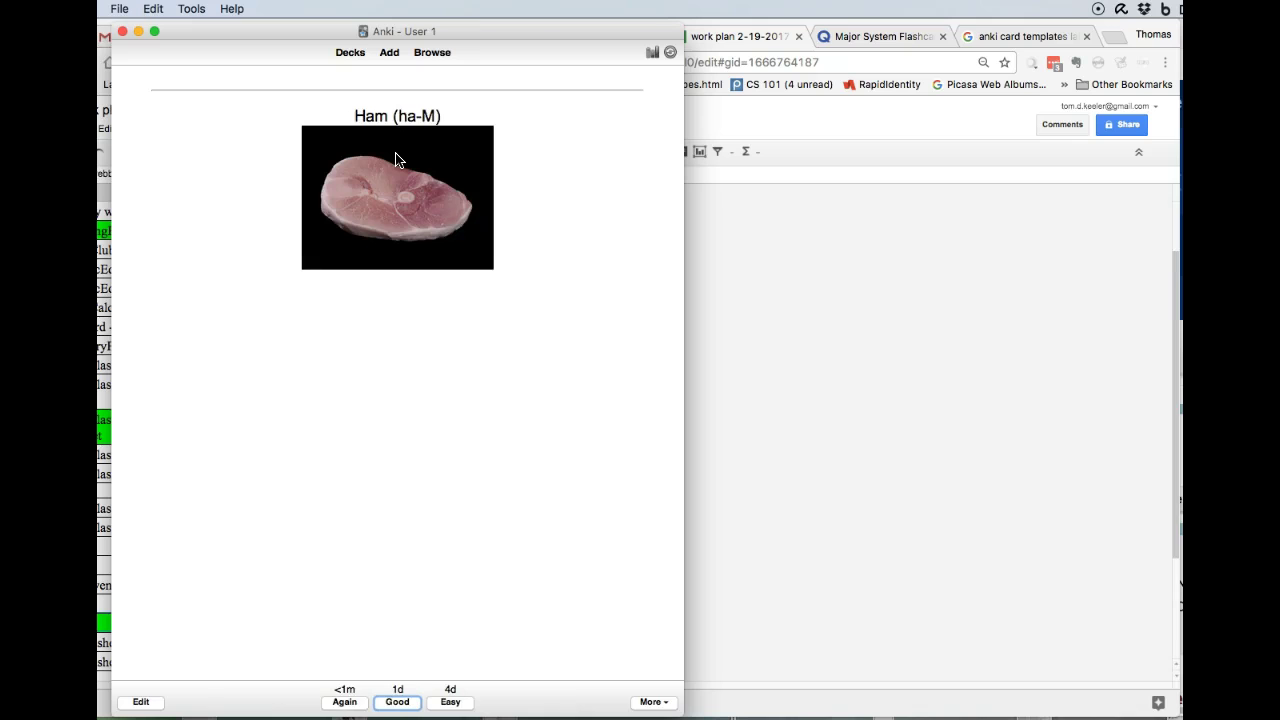
key(space)
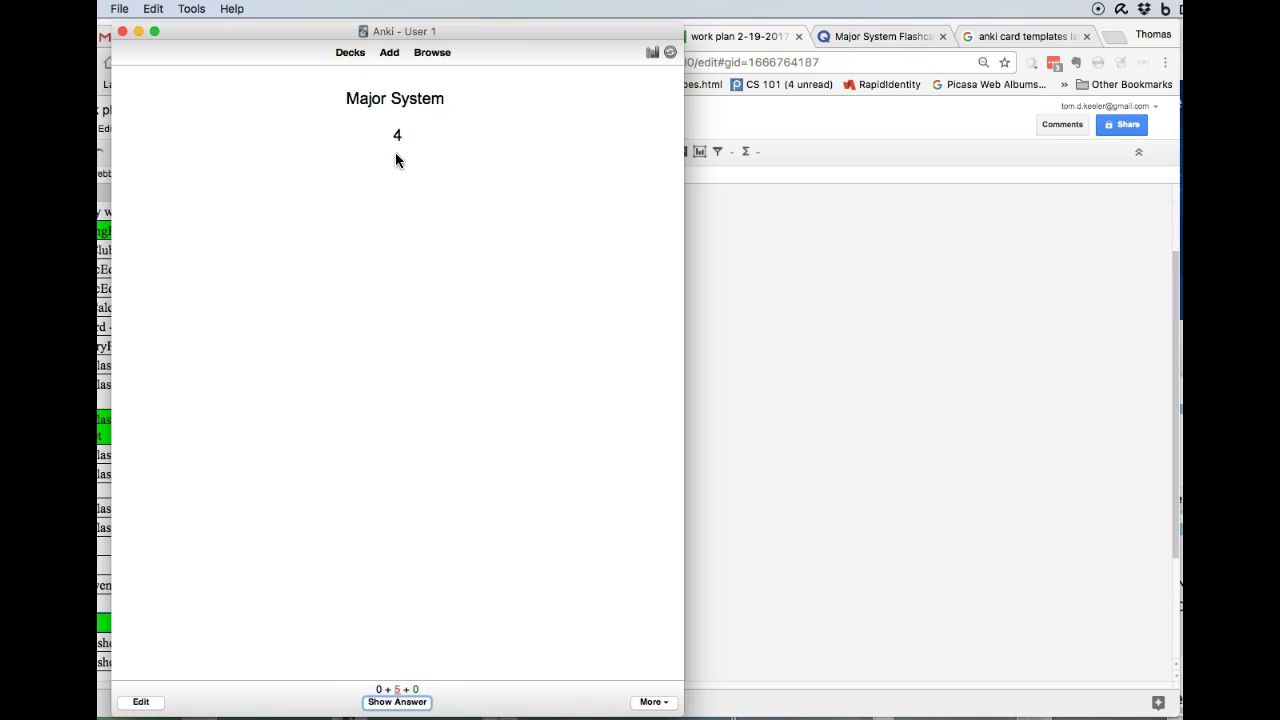
key(space)
key(space)
key(space)
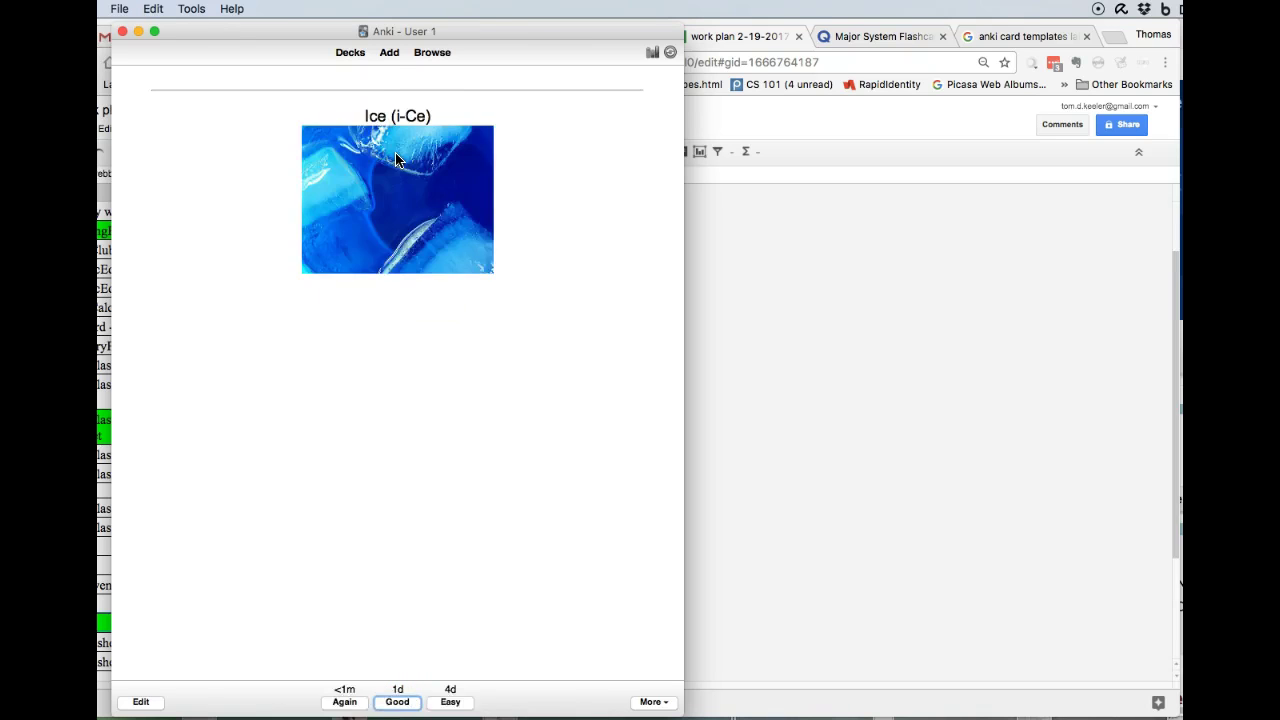
key(space)
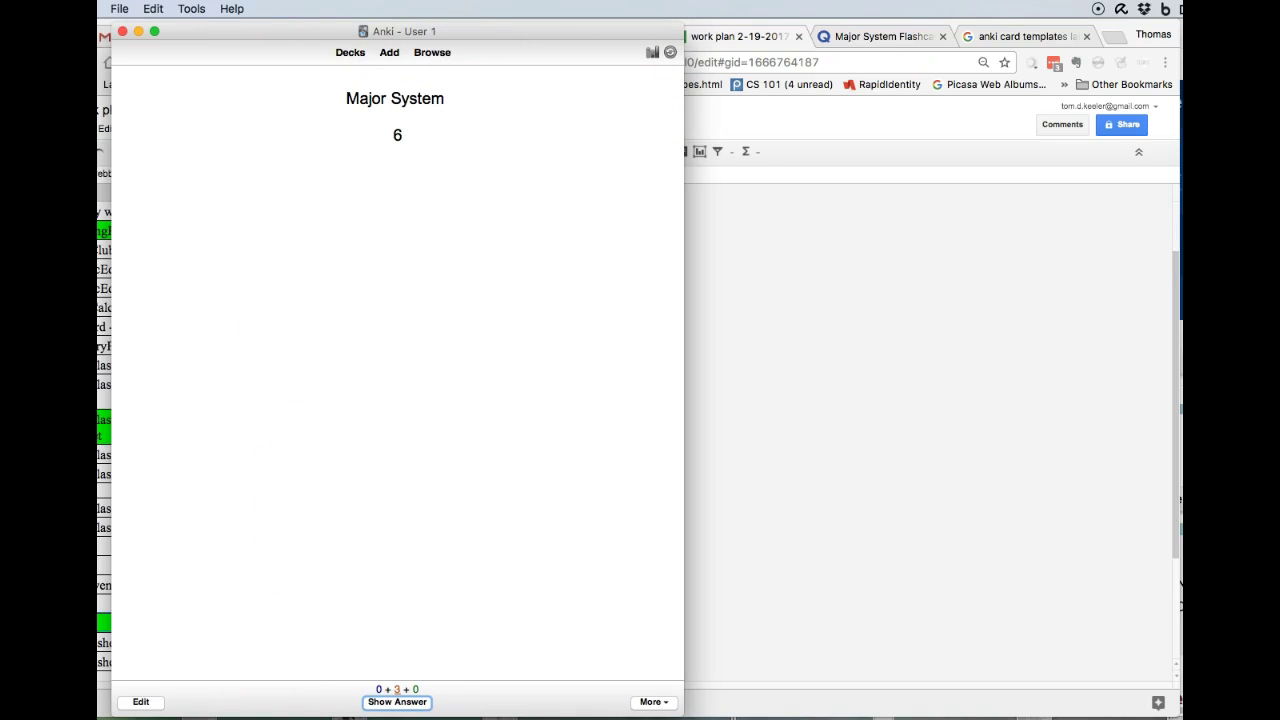
key(b)
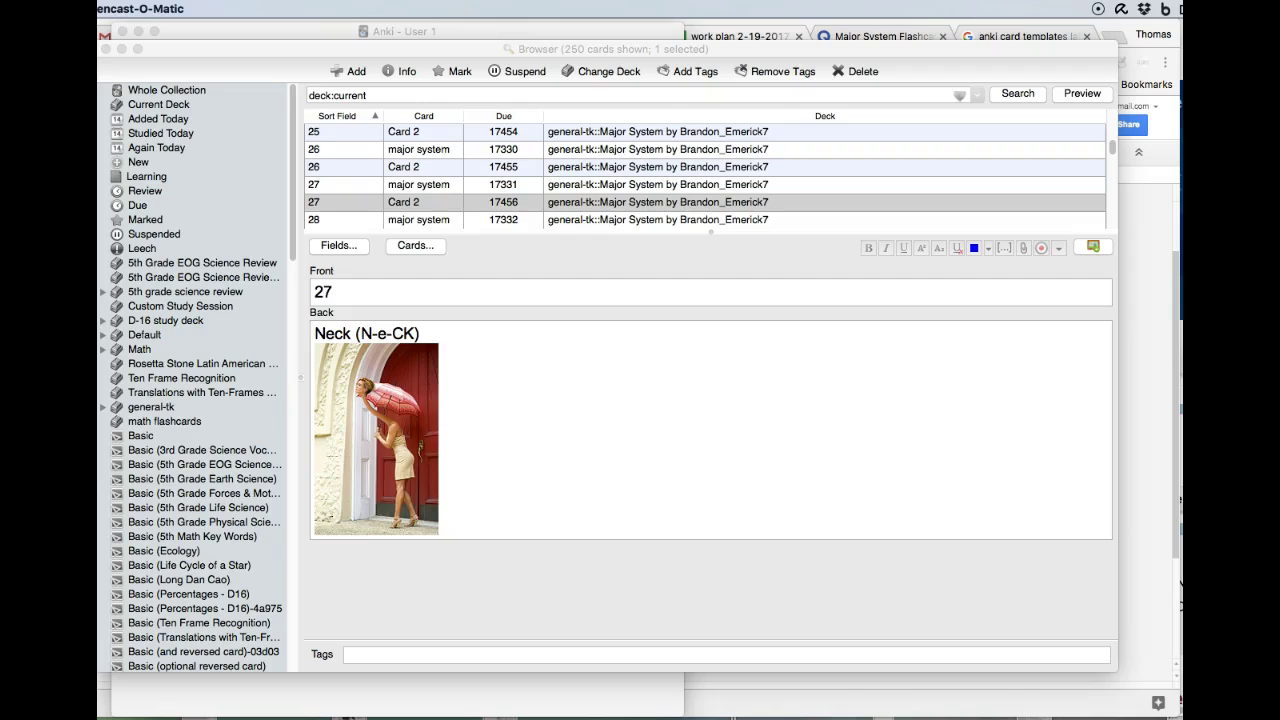